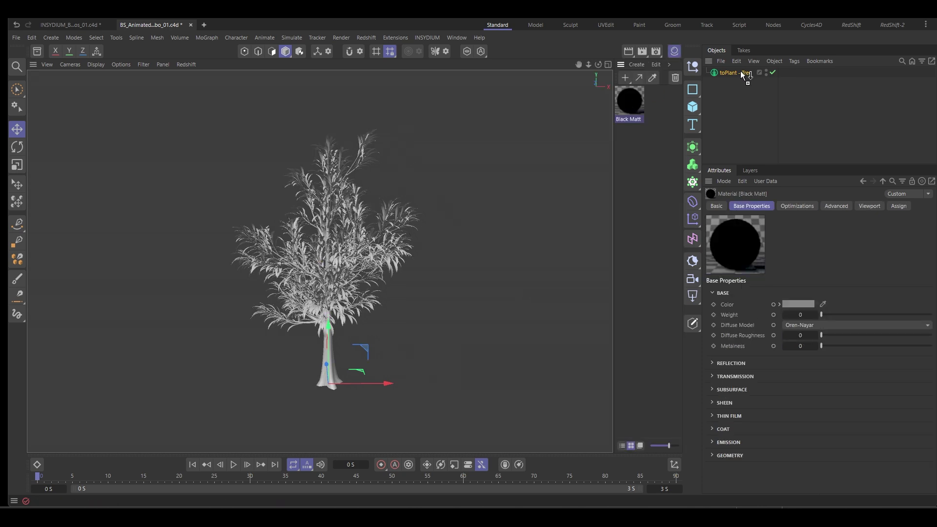
Apply the black material to the tree and give the camera a white override background
click(693, 279)
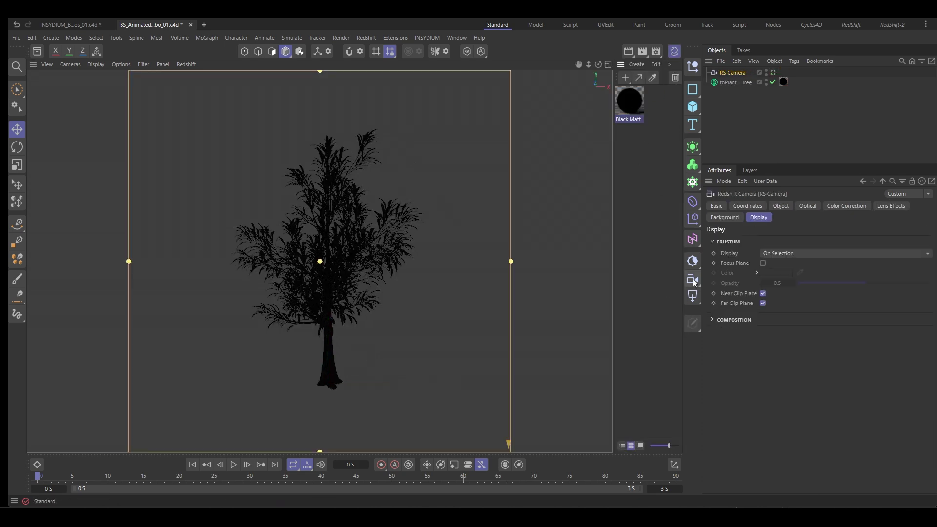
click(721, 218)
click(904, 239)
click(796, 270)
click(701, 321)
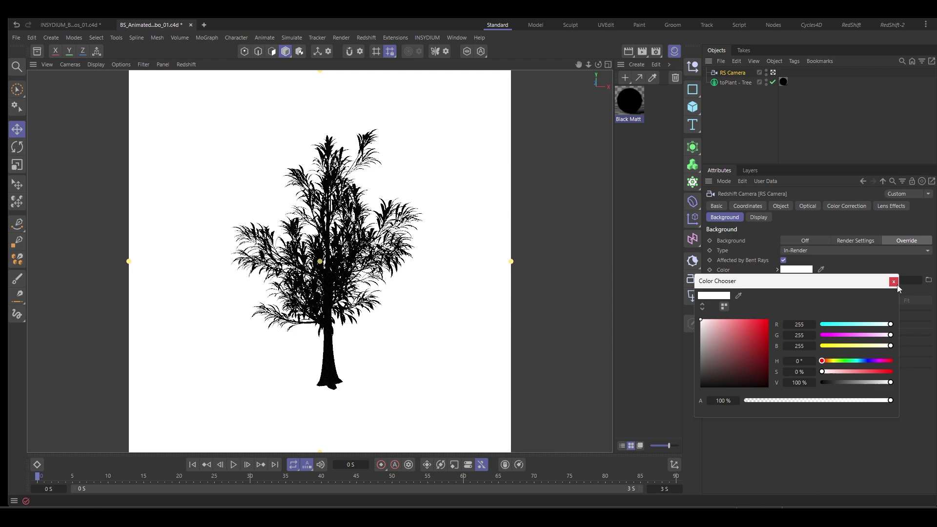
click(893, 282)
click(731, 122)
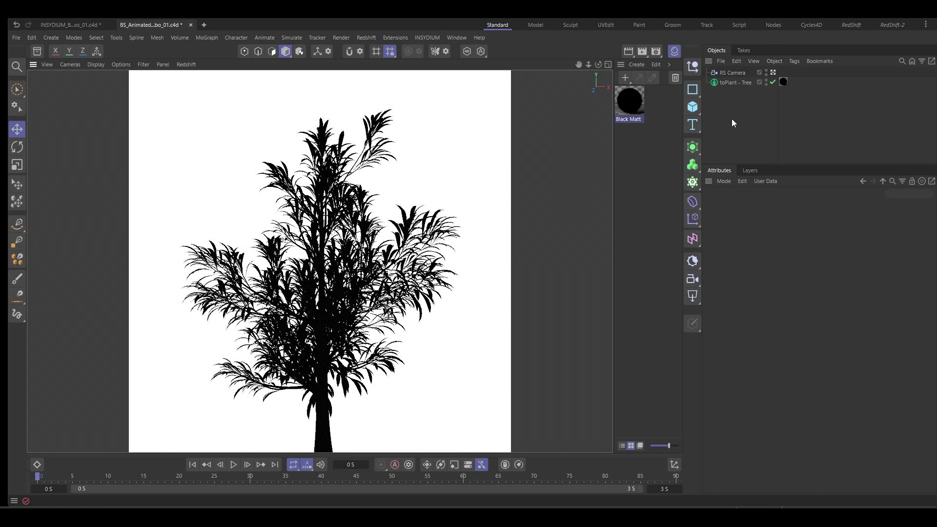
Enable wind forces on the tree and lower the wind strength
click(733, 82)
click(870, 147)
click(724, 181)
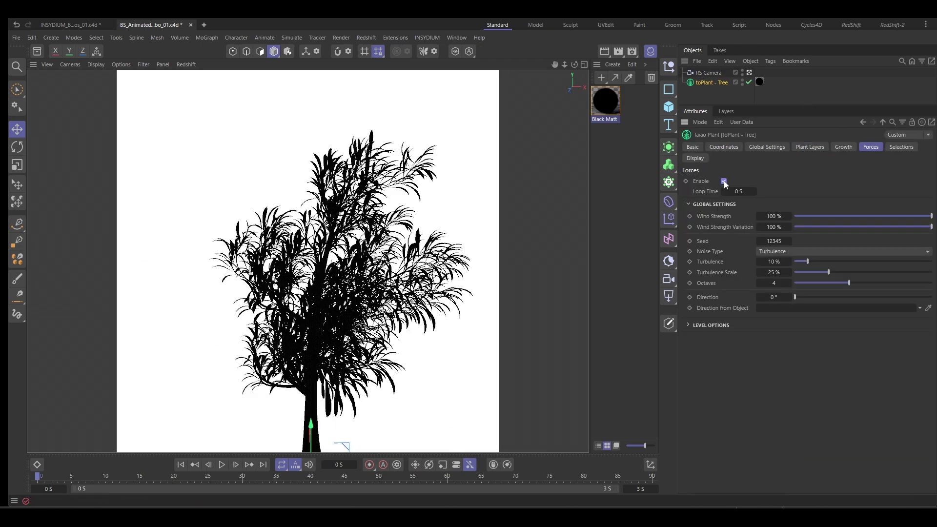
drag(931, 216, 830, 218)
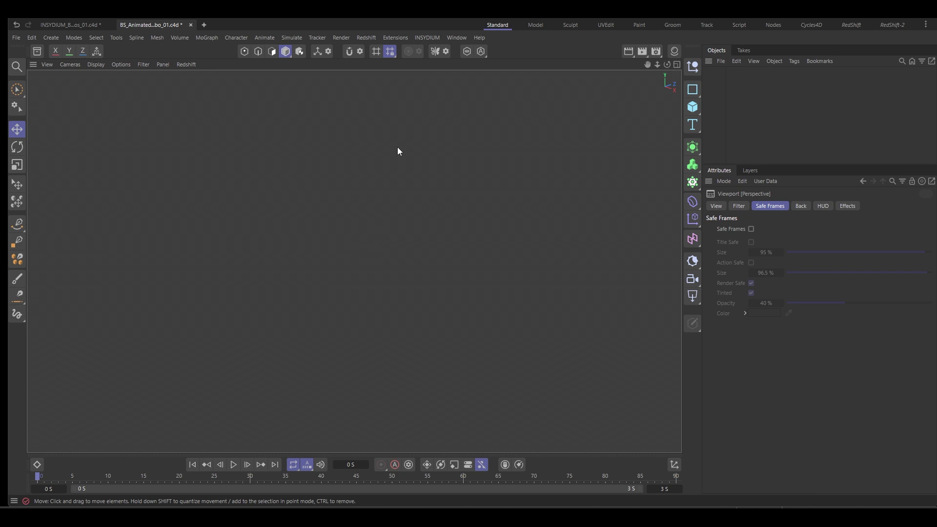
Add a toPlant - Tree object from the INSYDIUM > Taiao menu
click(423, 39)
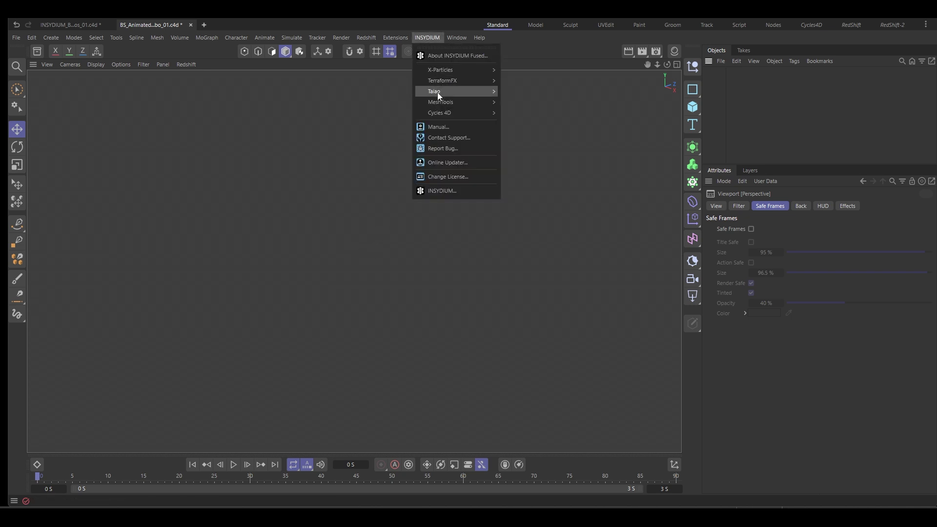
mouse_move(437, 93)
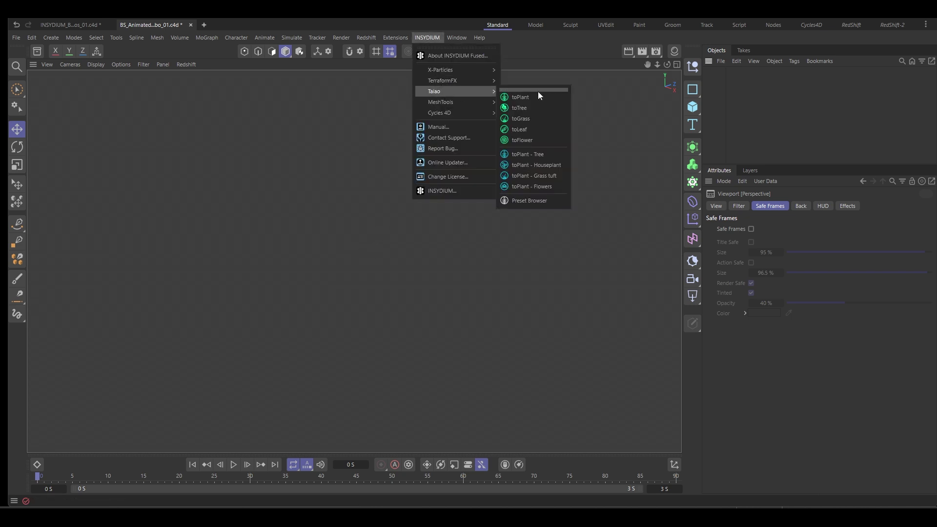
click(528, 156)
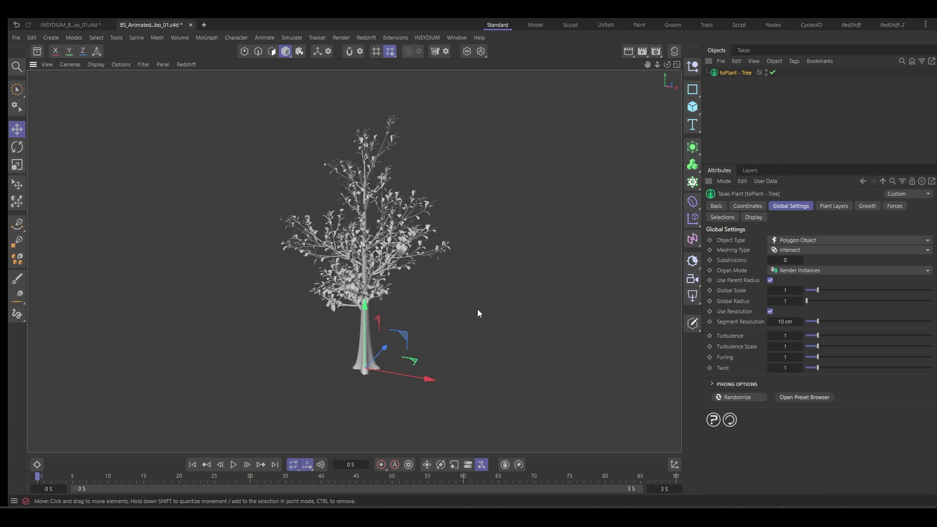
Select the tree's Leaf plant layer and increase the leaf Length
click(830, 207)
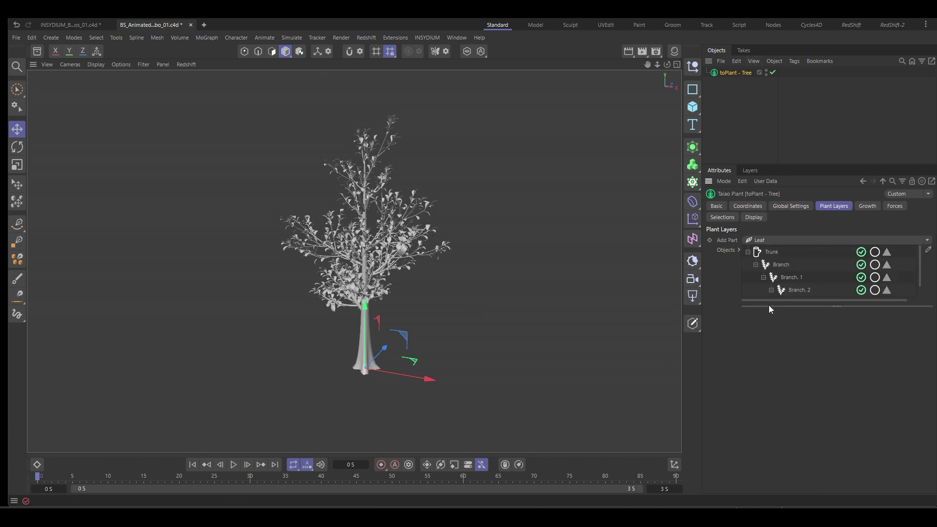
drag(769, 306, 771, 331)
click(797, 303)
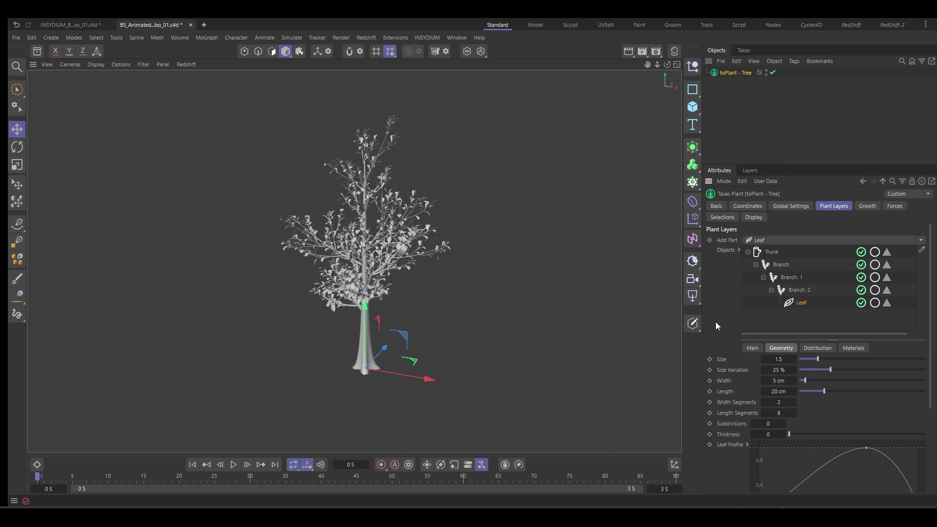
scroll(715, 321, down, 2)
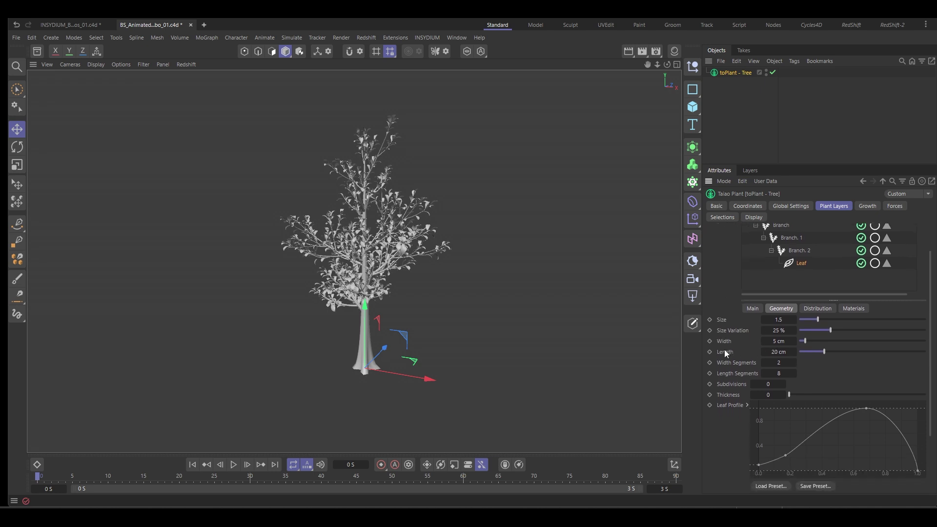
drag(829, 351, 859, 353)
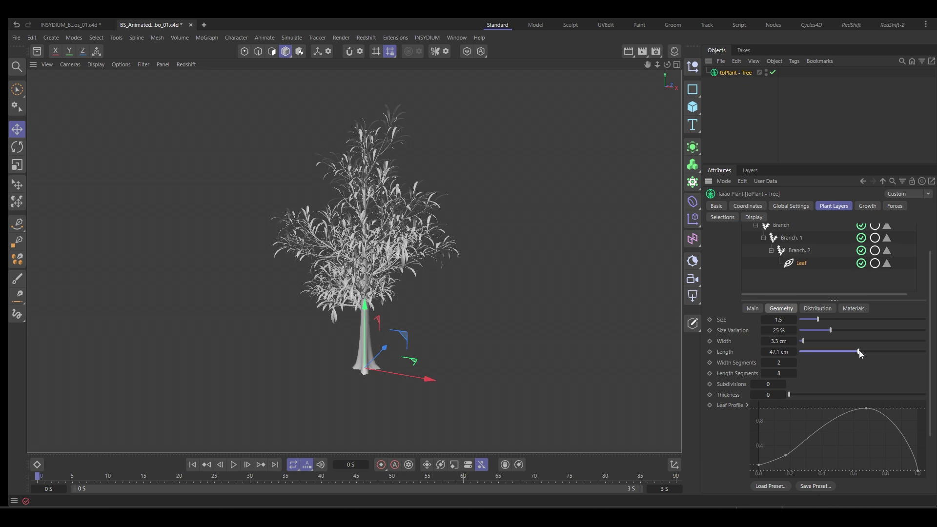
Set the Leaf Count to 15 and the distribution Angle to 59.7°
click(752, 308)
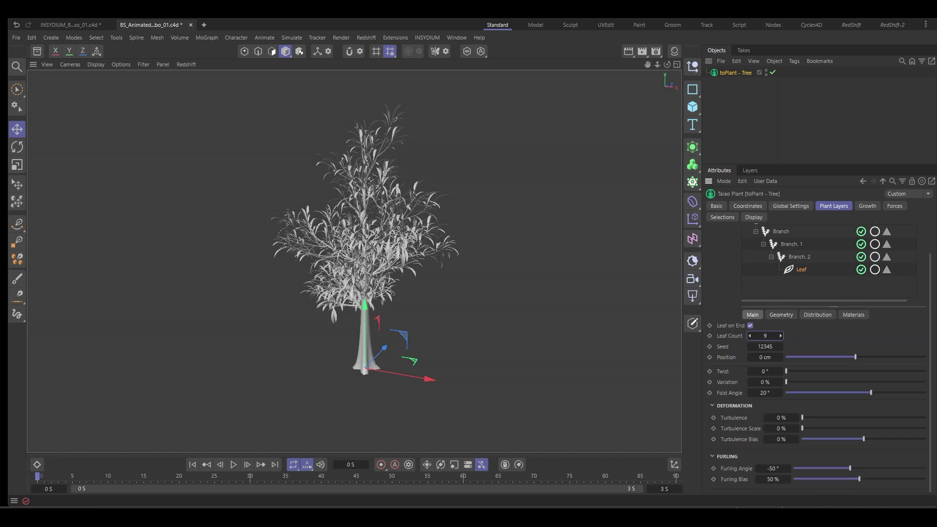
drag(780, 336, 803, 336)
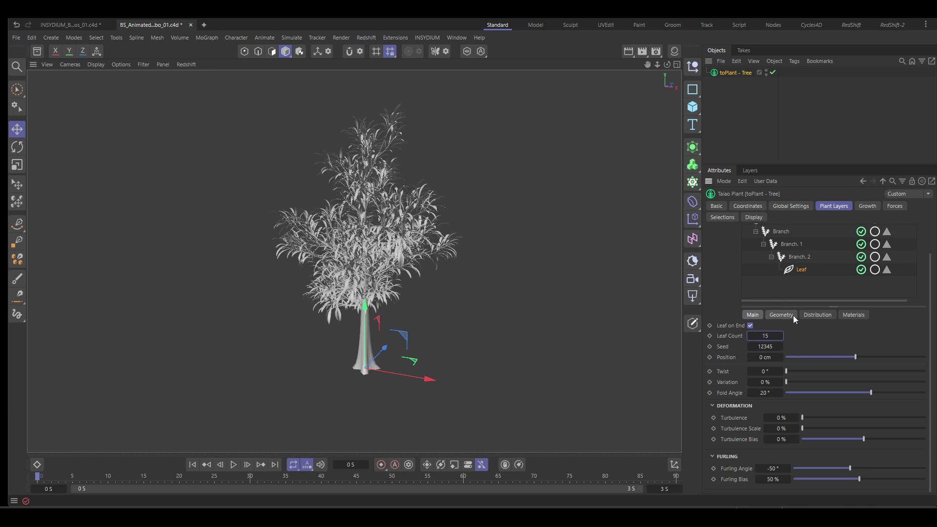
click(824, 317)
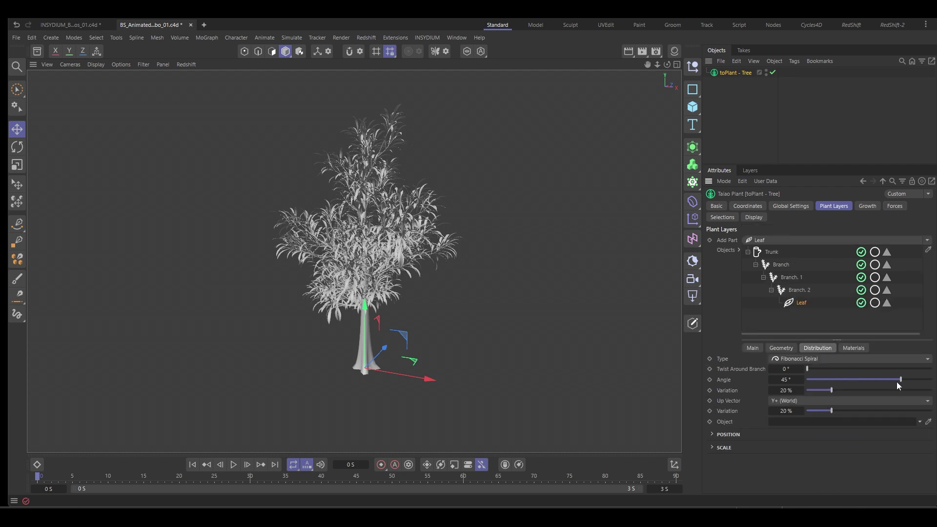
drag(896, 382, 911, 380)
mouse_move(479, 327)
alt+mouse_down()
mouse_move(458, 323)
mouse_move(457, 312)
mouse_move(464, 326)
alt+mouse_up()
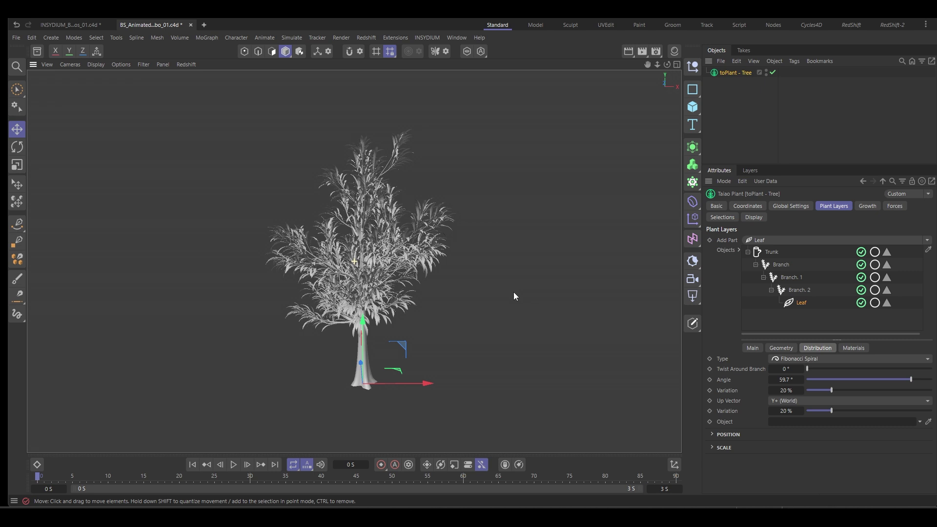
Drag the Black Matt material from the Material Manager onto toPlant - Tree
click(673, 52)
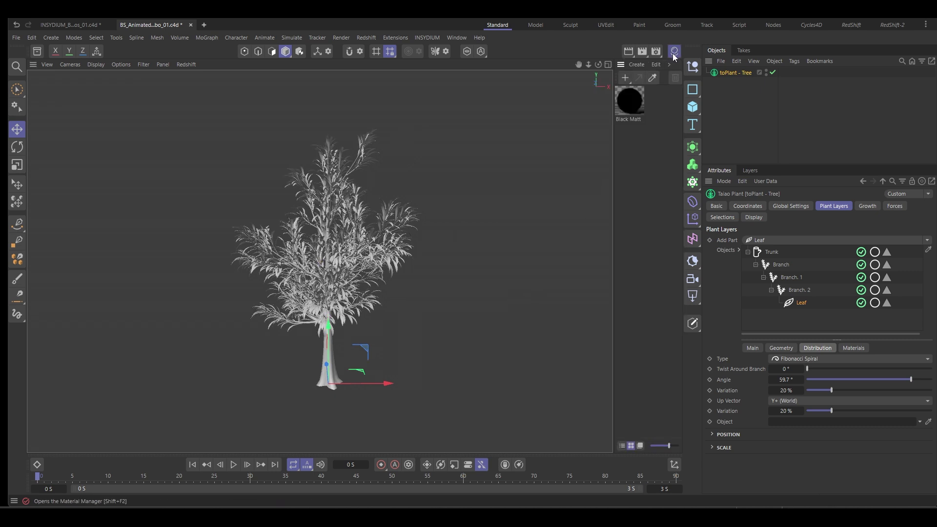
click(628, 101)
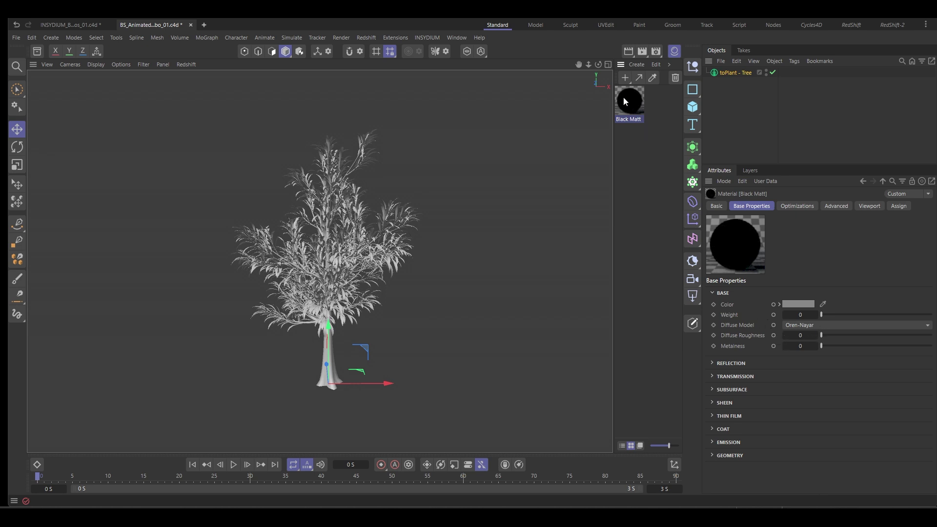
drag(630, 103, 740, 73)
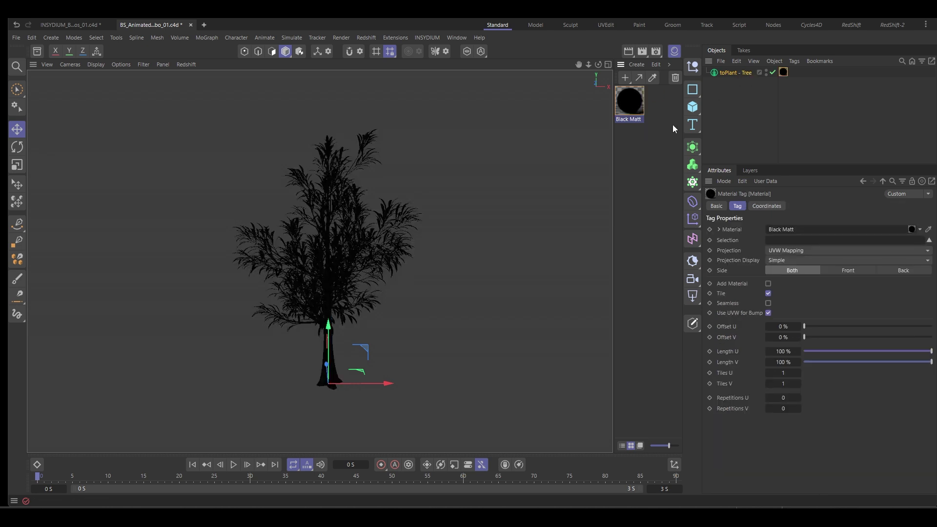
Add an active RS Camera with a white override background, then zoom in on the tree
click(693, 280)
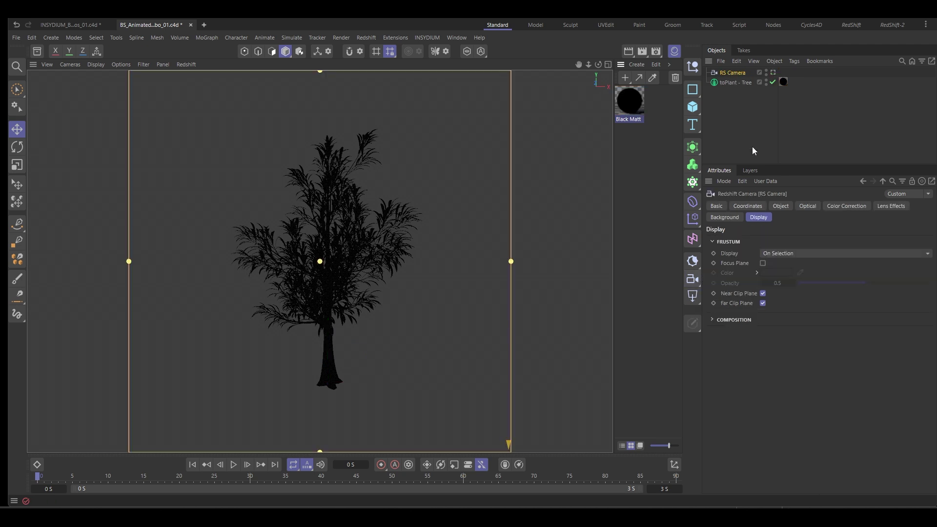
click(773, 72)
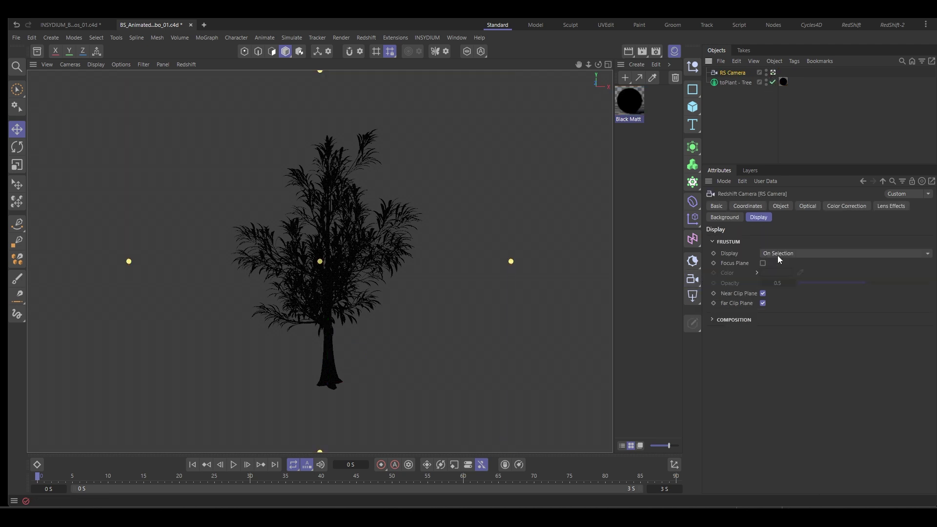
click(720, 217)
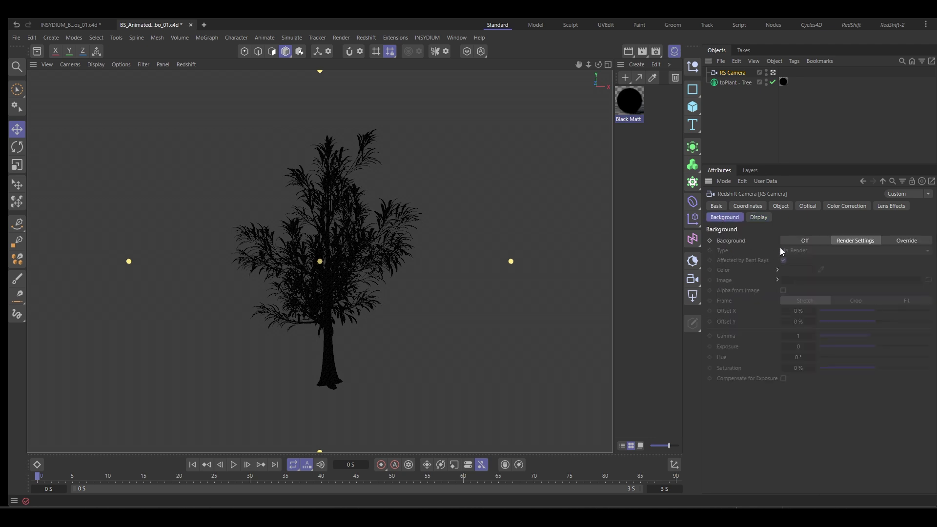
click(903, 241)
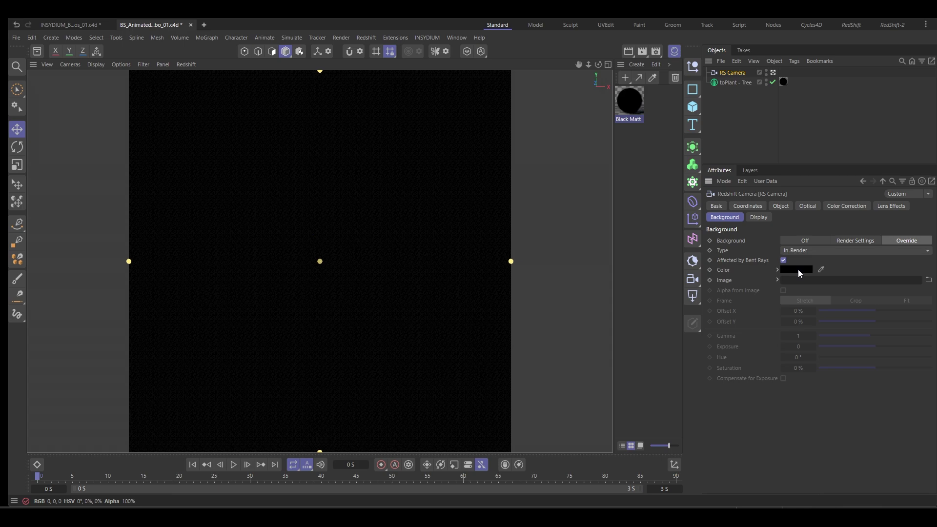
click(793, 270)
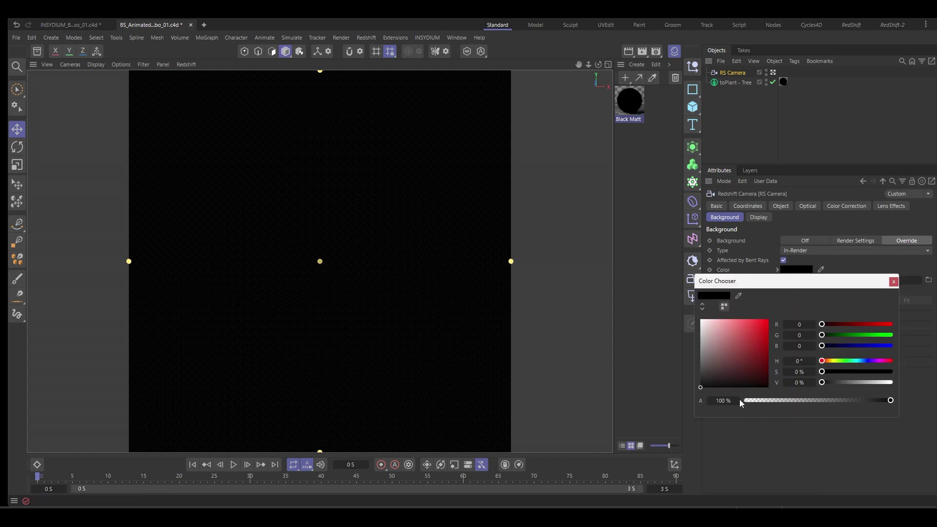
click(701, 321)
click(894, 281)
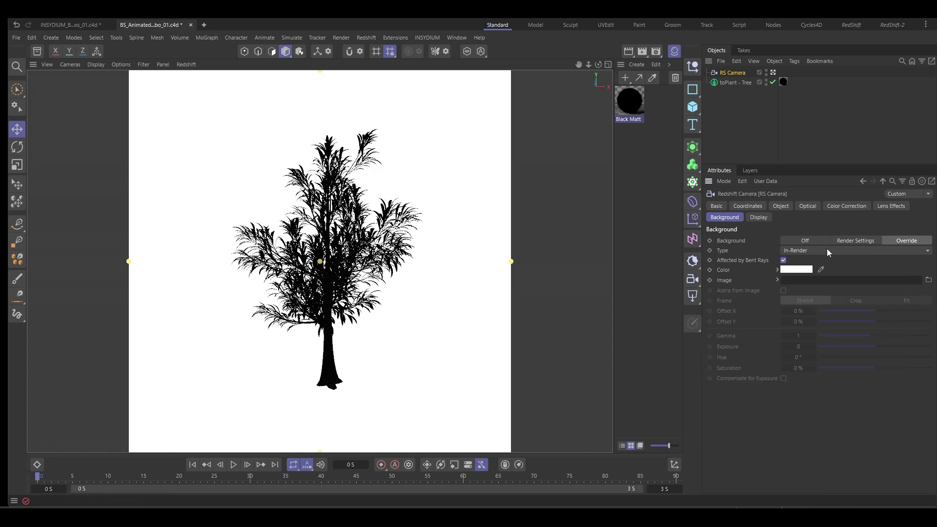
click(736, 118)
scroll(340, 324, up, 3)
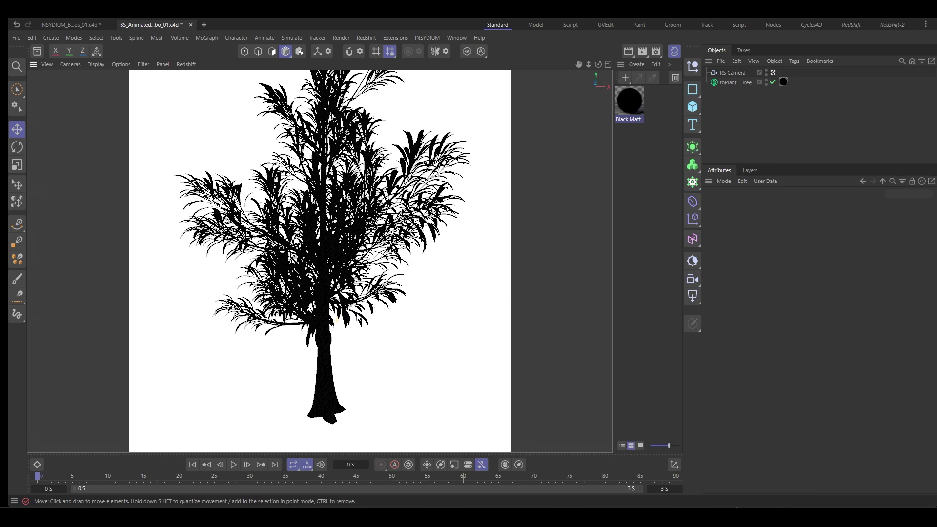
scroll(364, 389, up, 5)
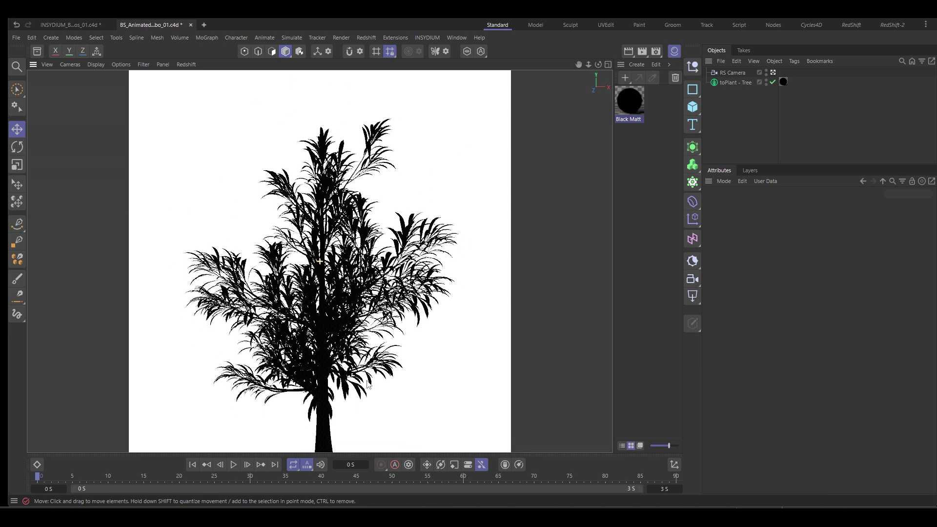
scroll(367, 385, up, 3)
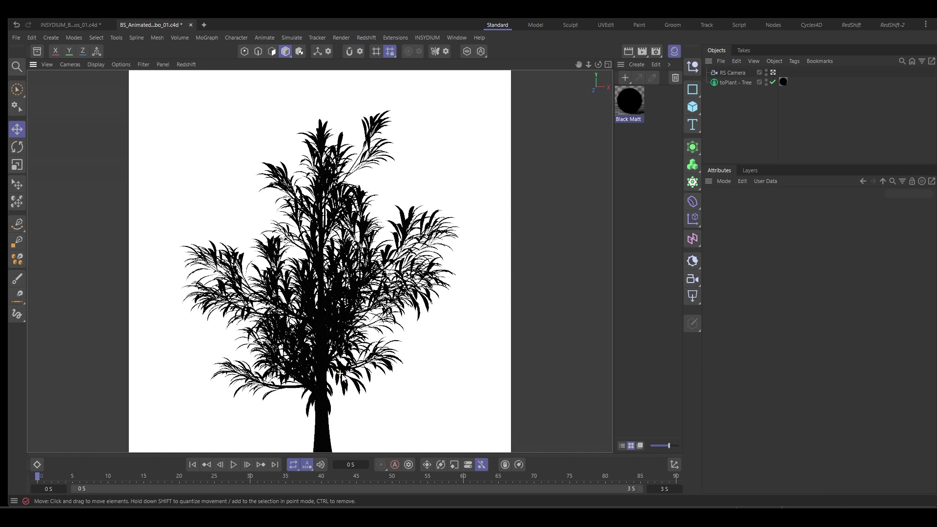
scroll(341, 373, up, 2)
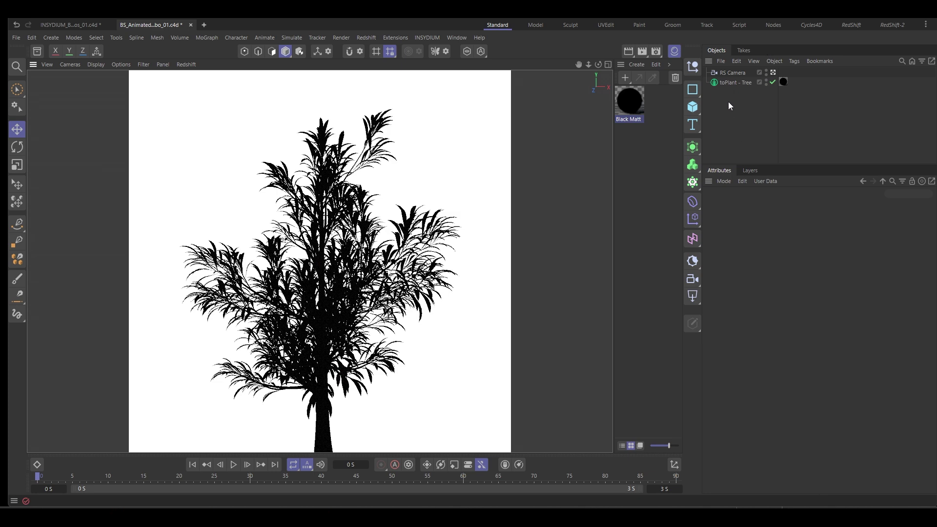
Enable the tree's wind forces and lower Wind Strength to 26.7 %
click(730, 81)
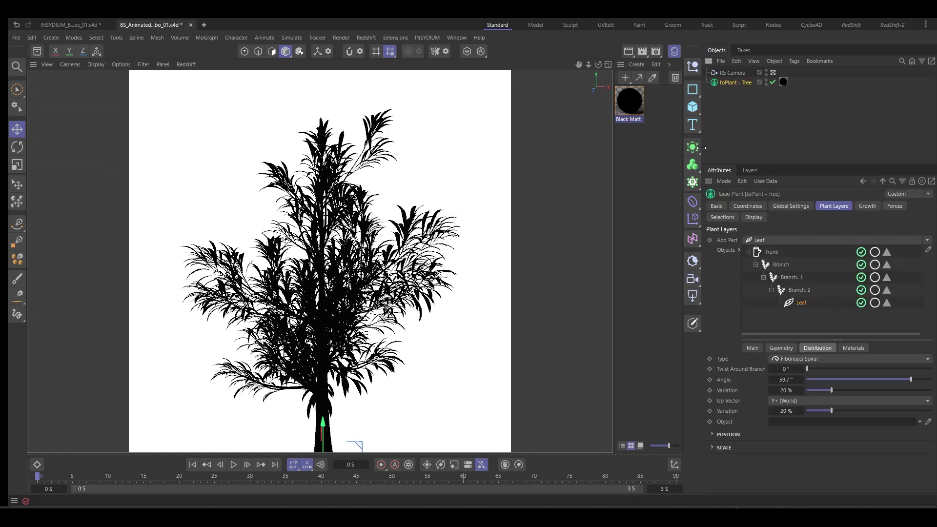
drag(701, 136, 679, 136)
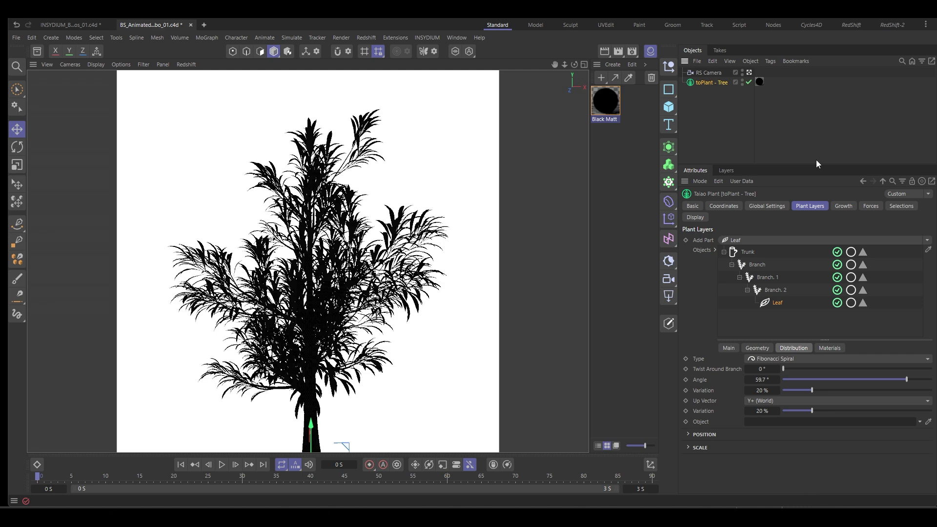
drag(815, 163, 820, 105)
click(871, 146)
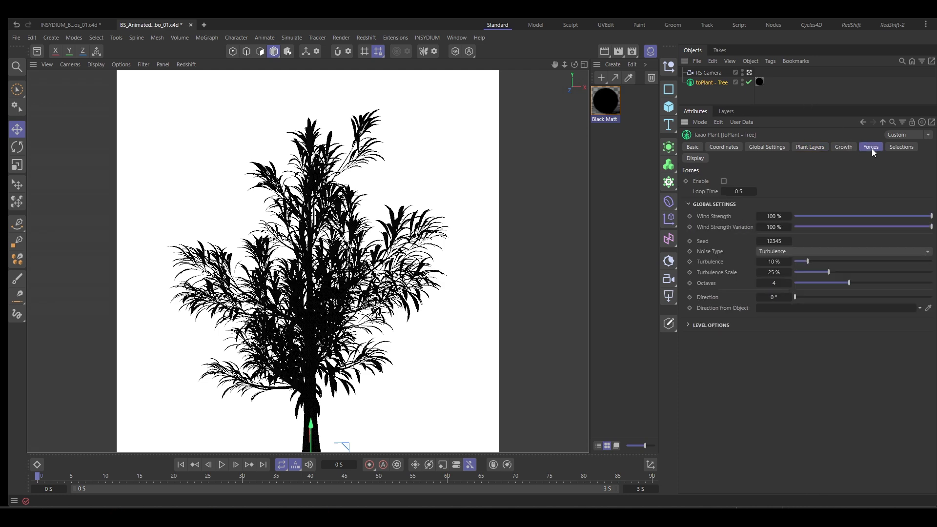
click(724, 181)
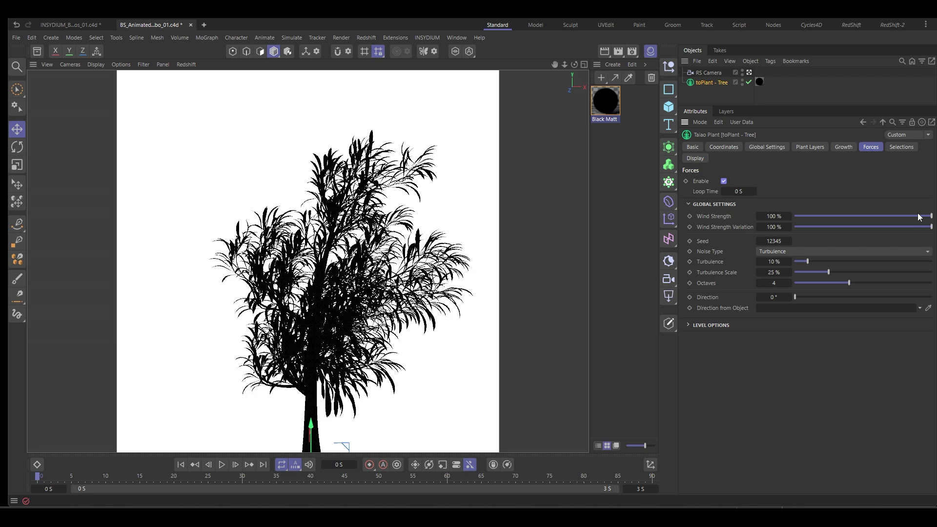
drag(929, 216, 830, 218)
Set the Leaf level wind strength to 13.7 % and frequency to 23.1 %, then preview playback
click(689, 325)
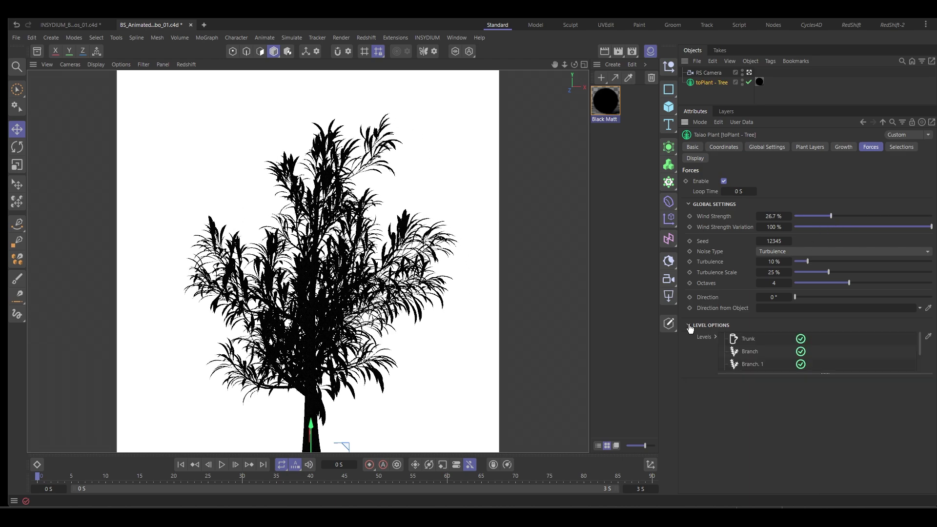
scroll(753, 362, down, 2)
click(750, 364)
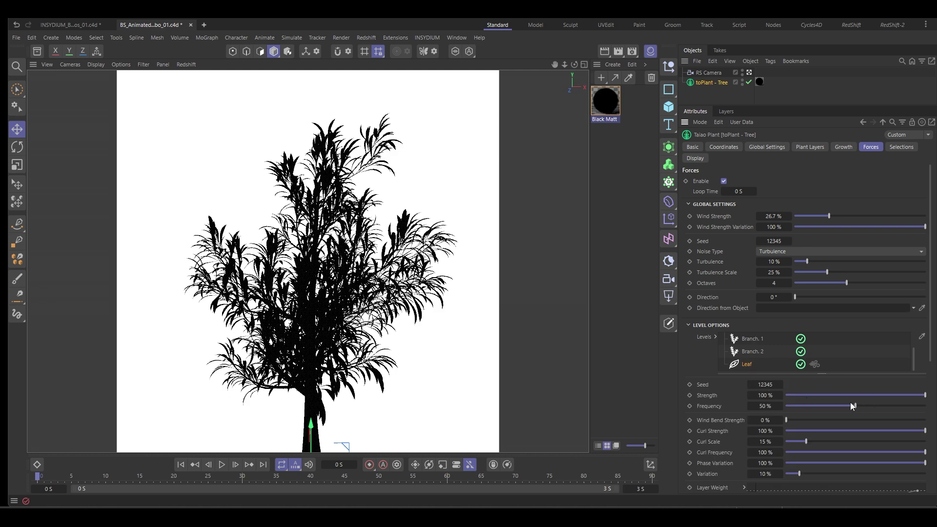
drag(850, 405, 818, 406)
click(804, 395)
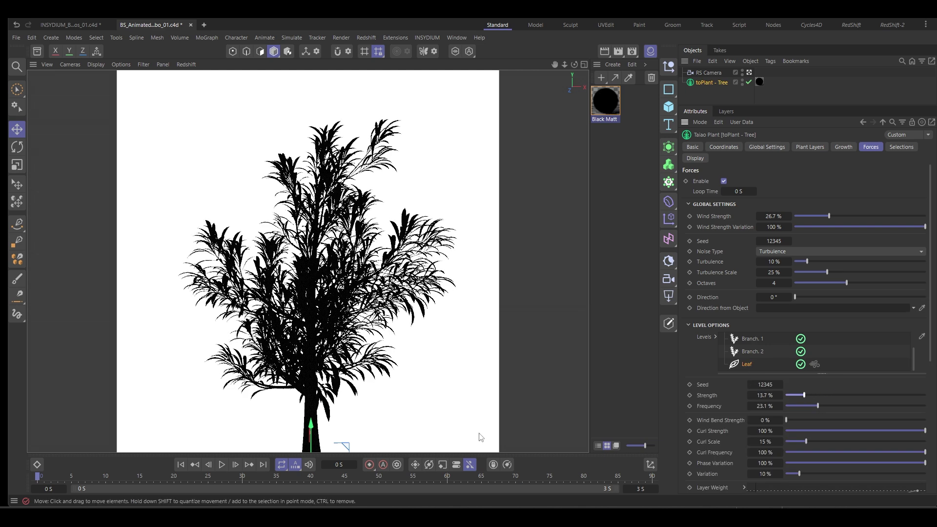
click(222, 465)
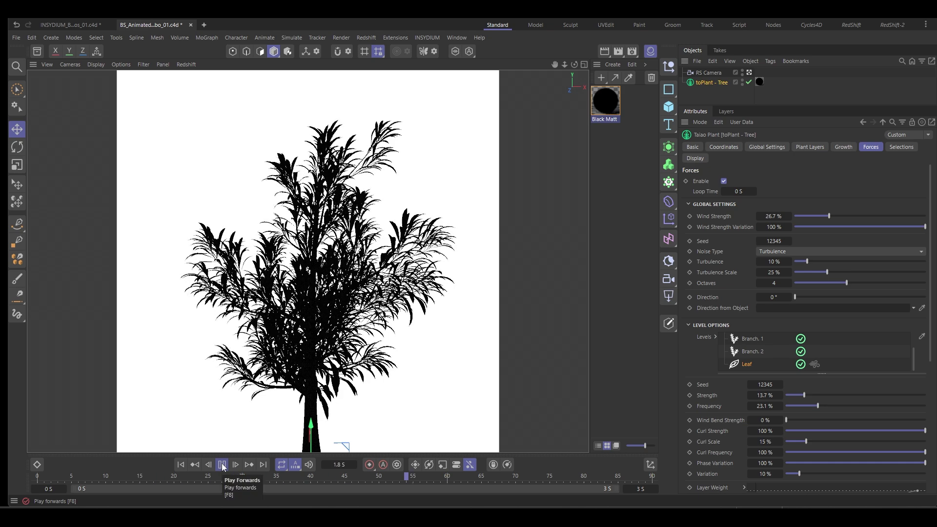
Set the wind Loop Time to 3 S and play back to check the seamless loop
click(222, 465)
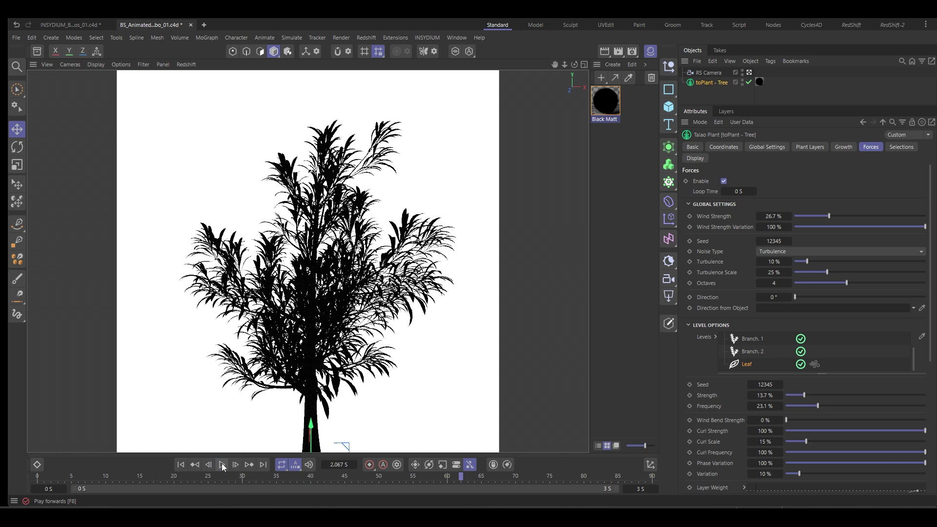
click(739, 192)
text(3)
key(Return)
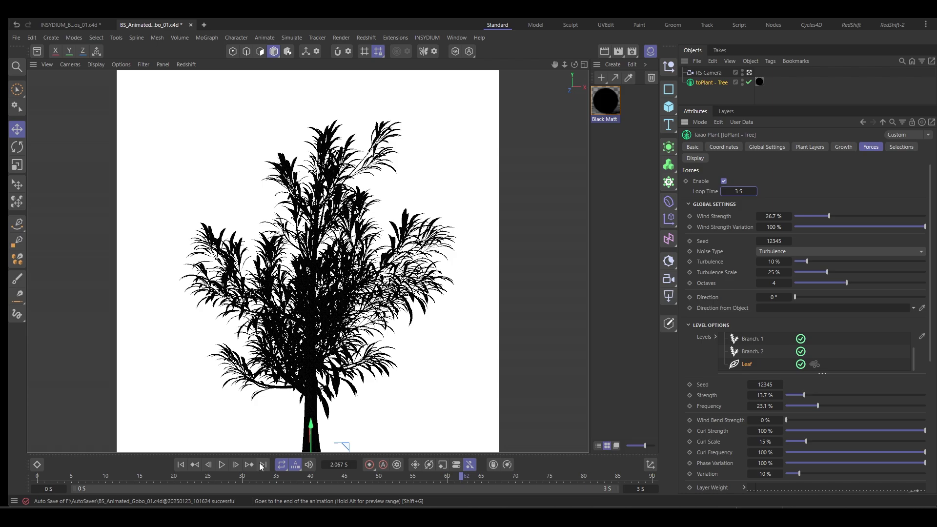
key(F8)
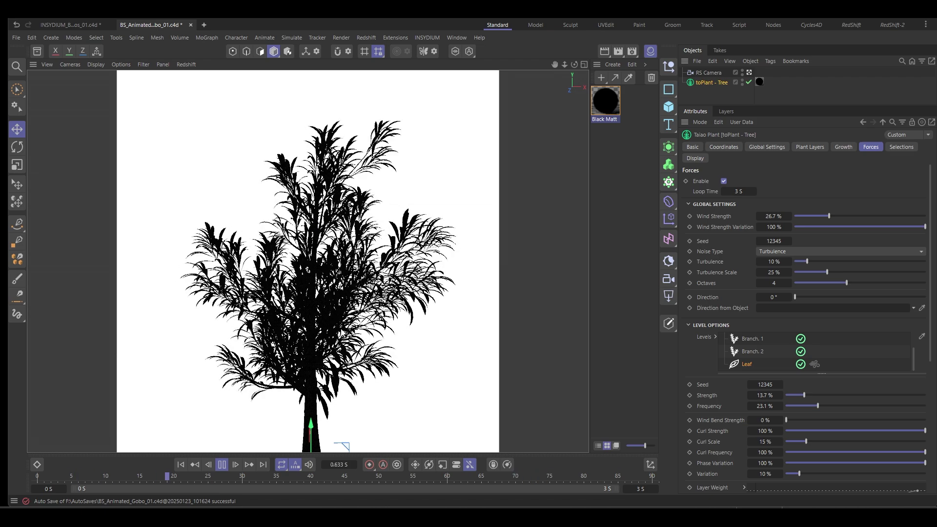
click(222, 464)
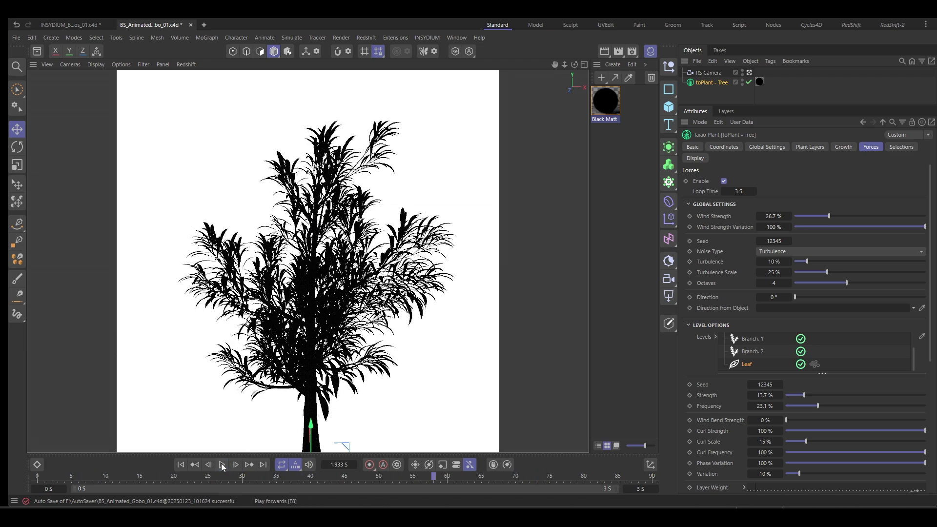
click(695, 97)
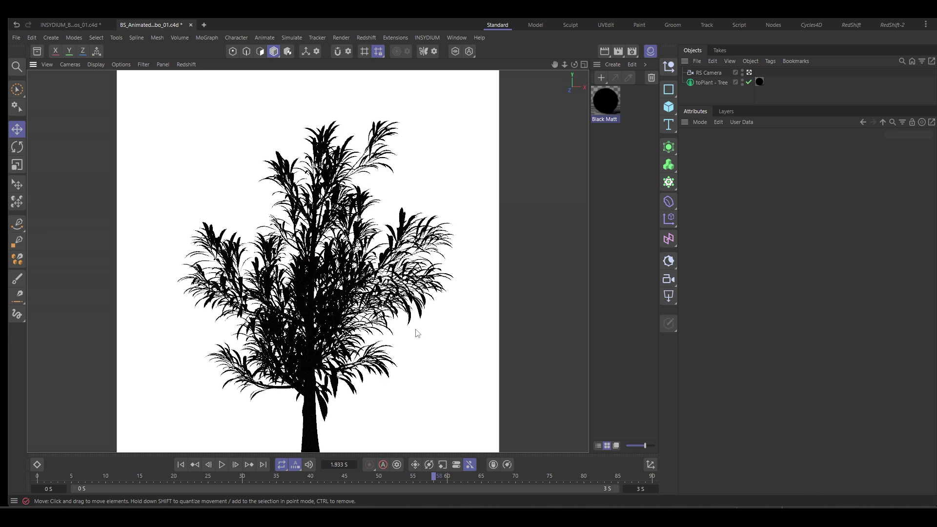
Review Redshift Sampling and System settings, then view Output: 1280 × 1280, 30 fps, 0–3 S
key(ctrl+b)
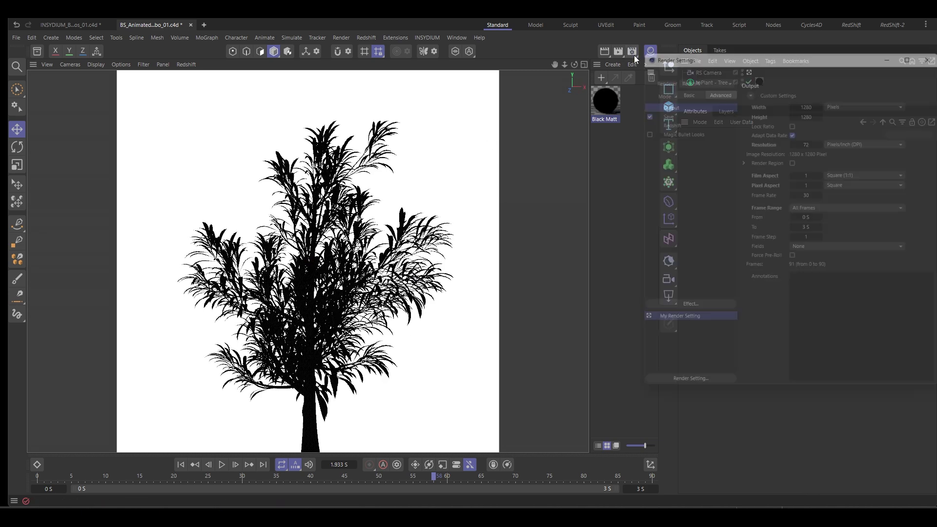
click(469, 146)
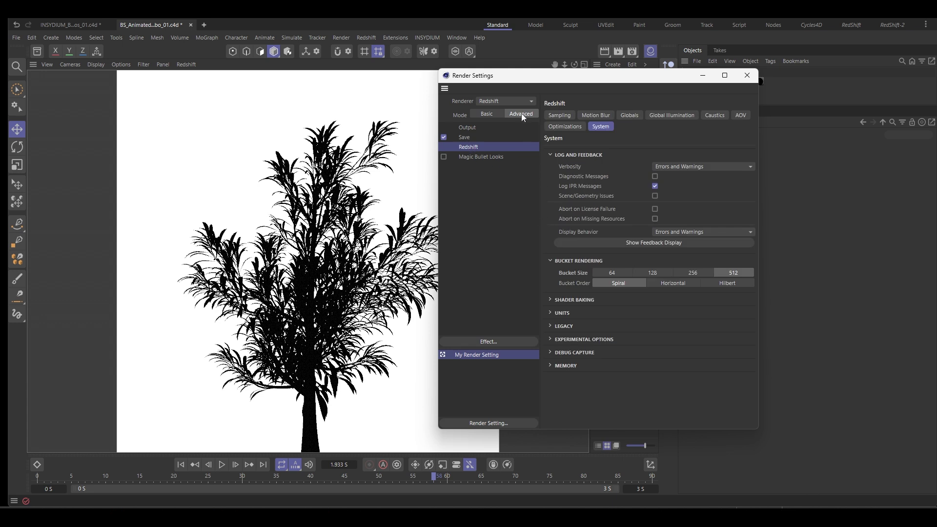
click(558, 115)
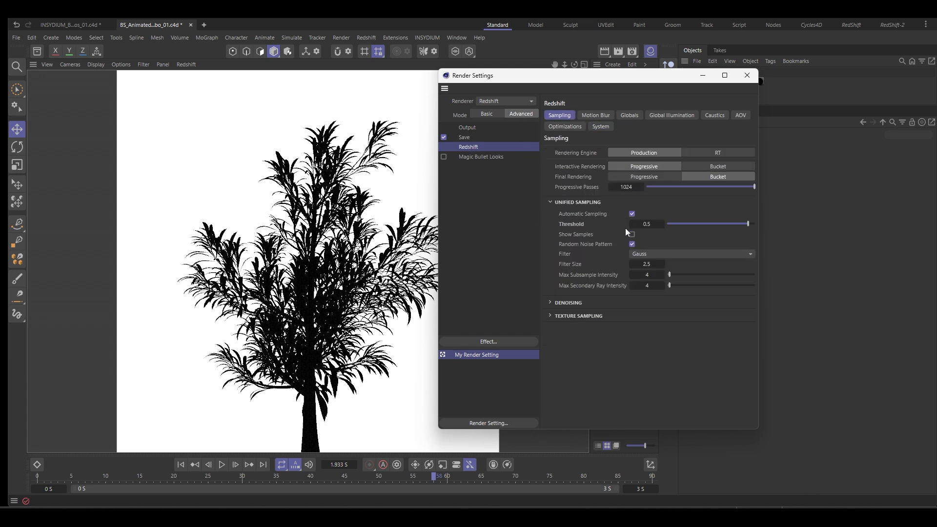
click(554, 303)
click(554, 303)
click(605, 131)
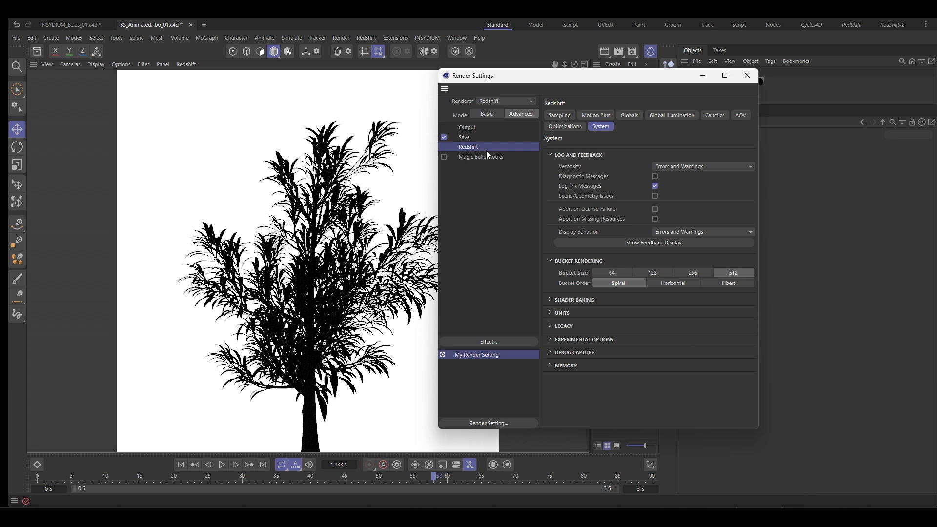
click(481, 127)
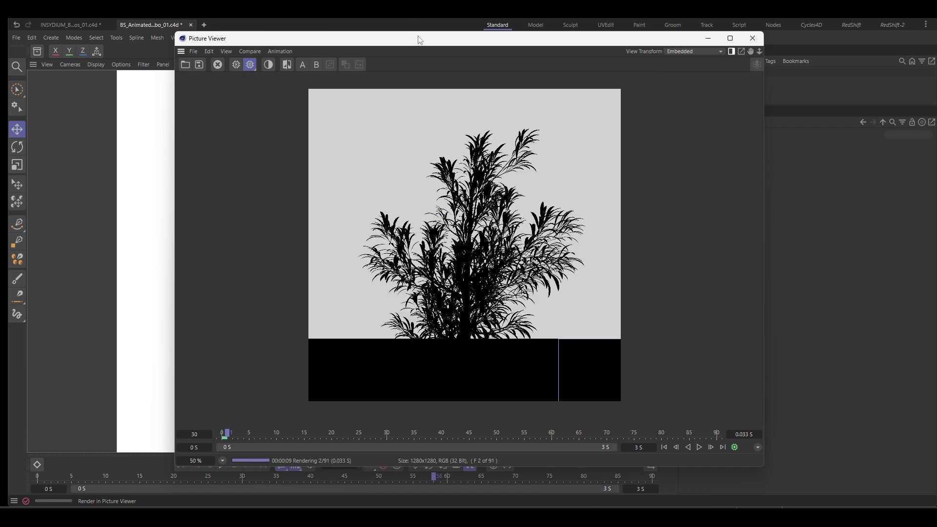
Reposition and resize the Picture Viewer, scrub the 91 rendered frames, then close it
drag(418, 37, 376, 46)
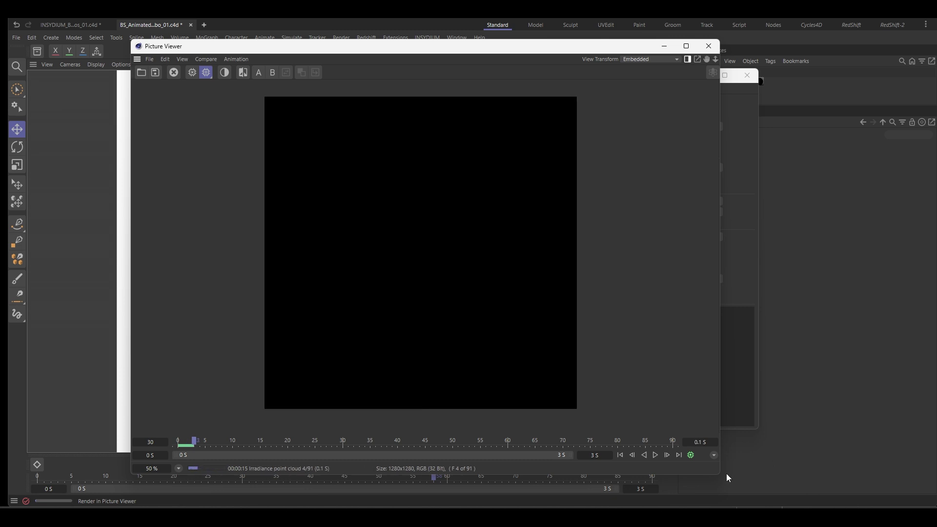
drag(719, 474, 566, 466)
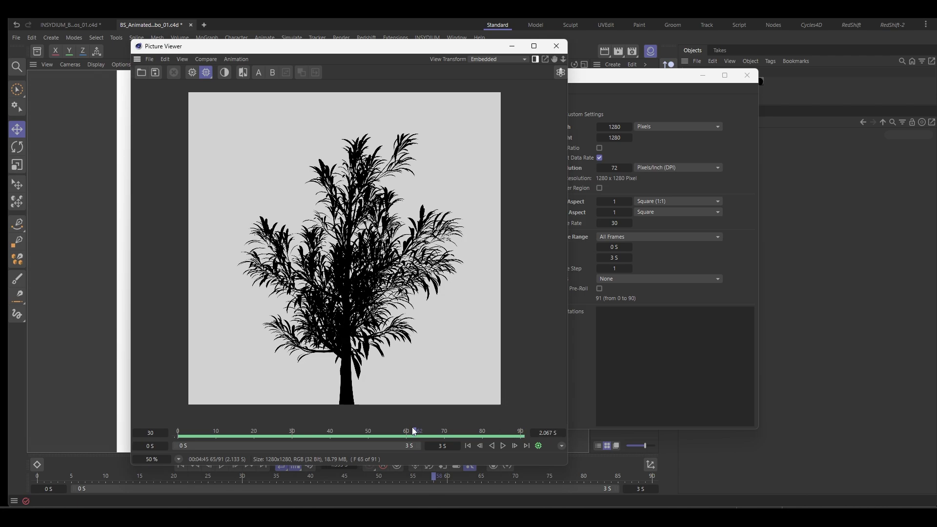
drag(413, 428, 523, 438)
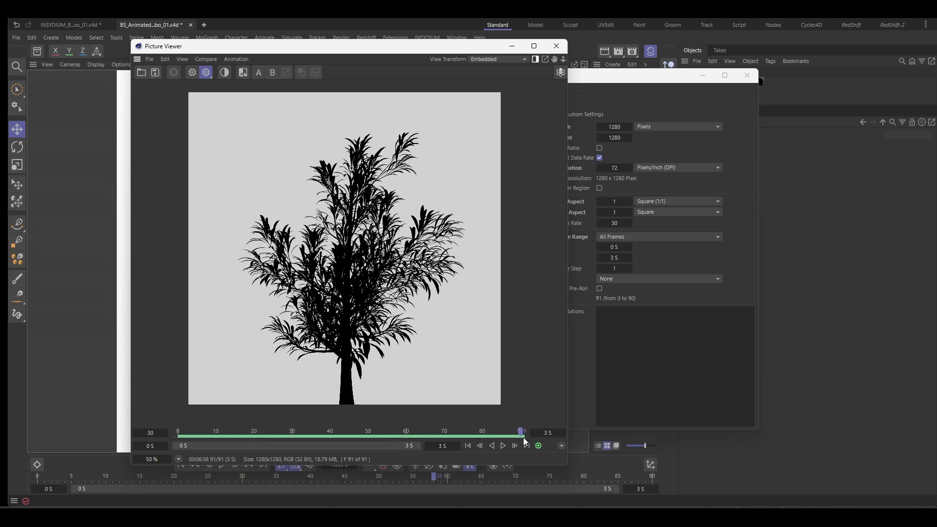
click(556, 45)
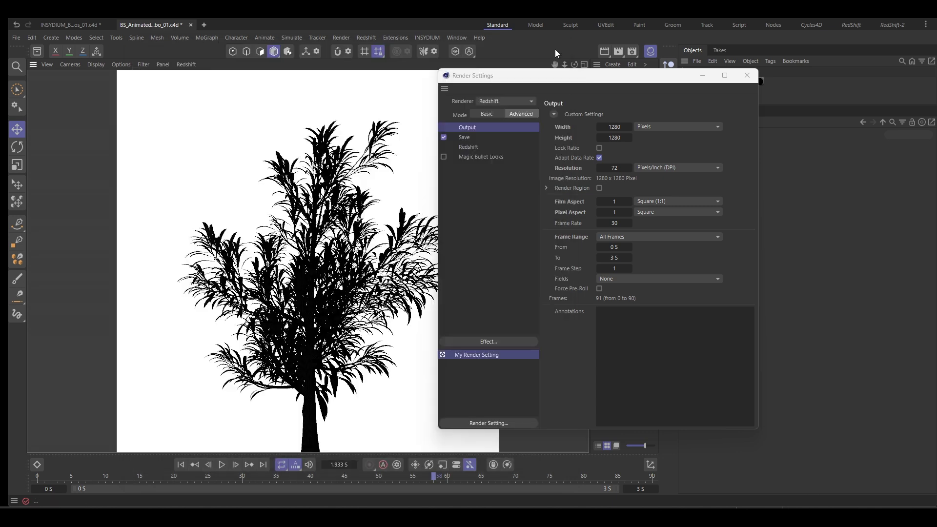
Switch to the room document in the RedShift-2 layout and start a RenderView render
click(746, 76)
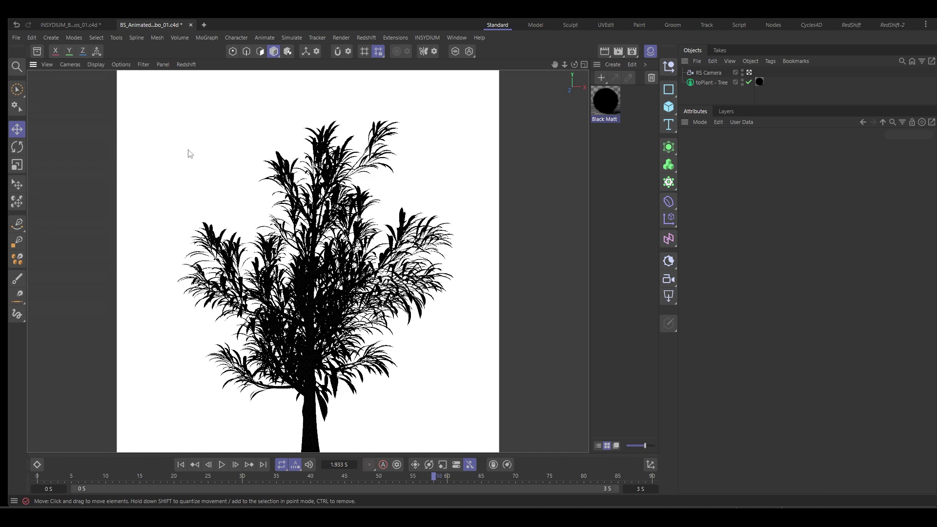
click(59, 25)
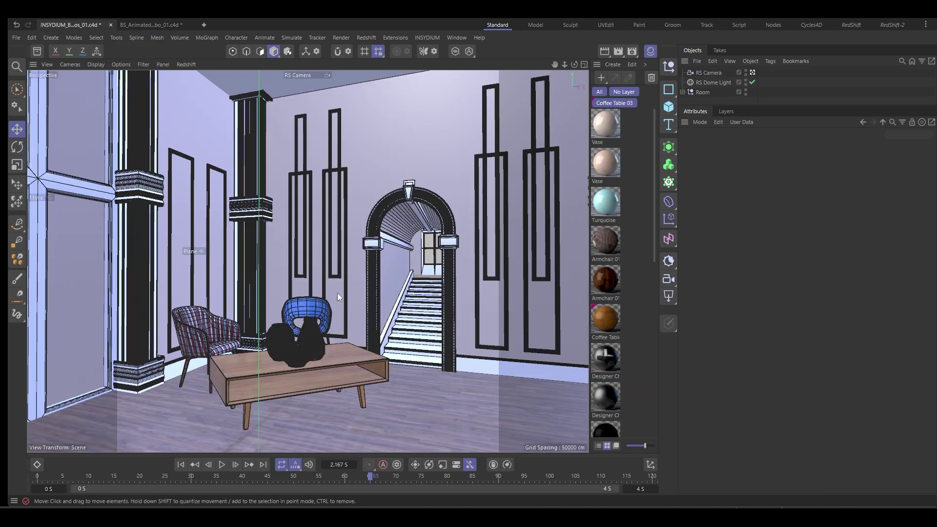
click(650, 51)
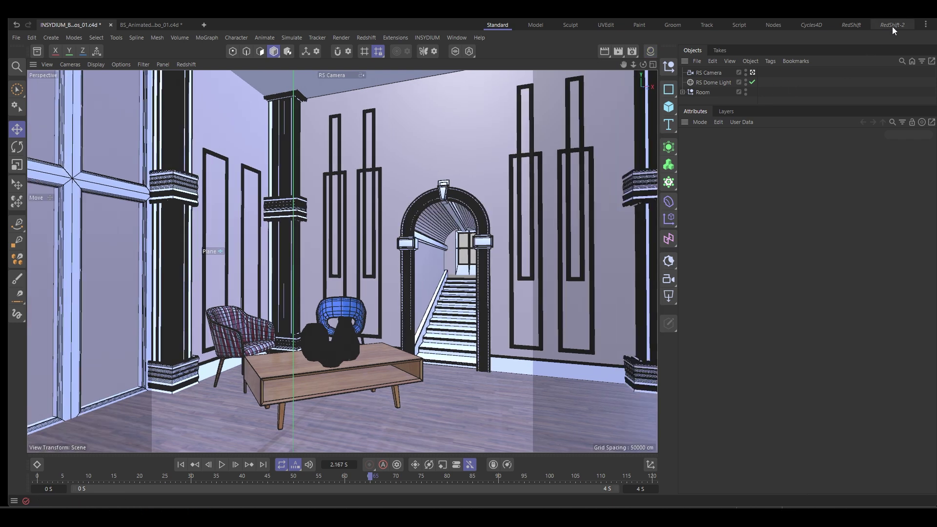
click(892, 26)
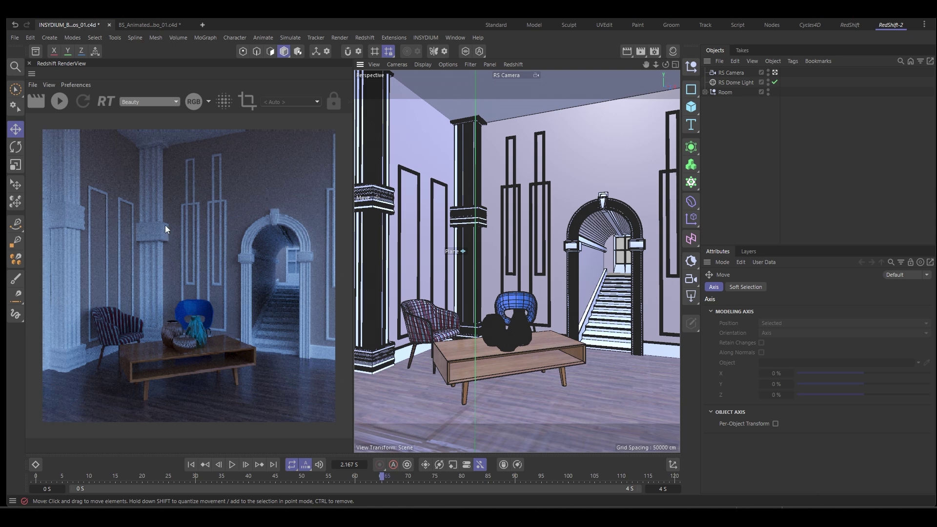
click(57, 102)
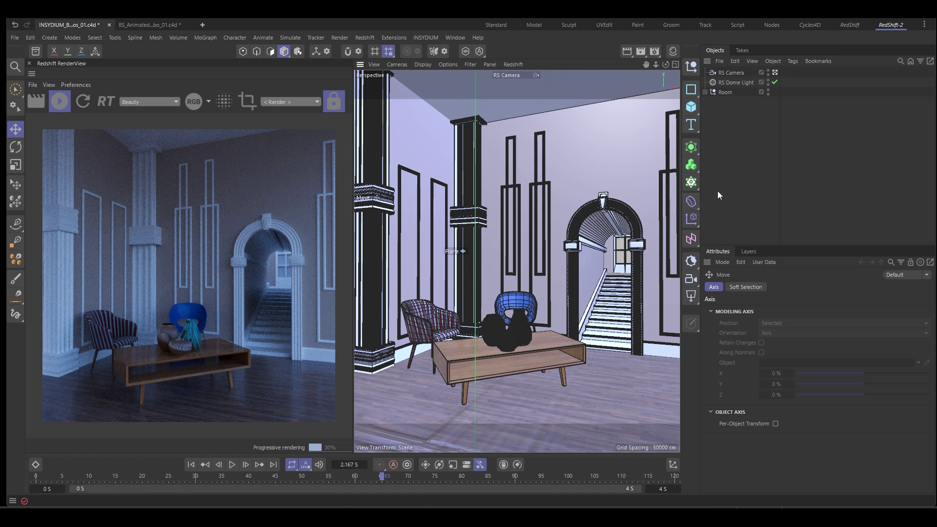
Add an RS Spot Light and select it in the four-view layout
click(693, 297)
click(745, 335)
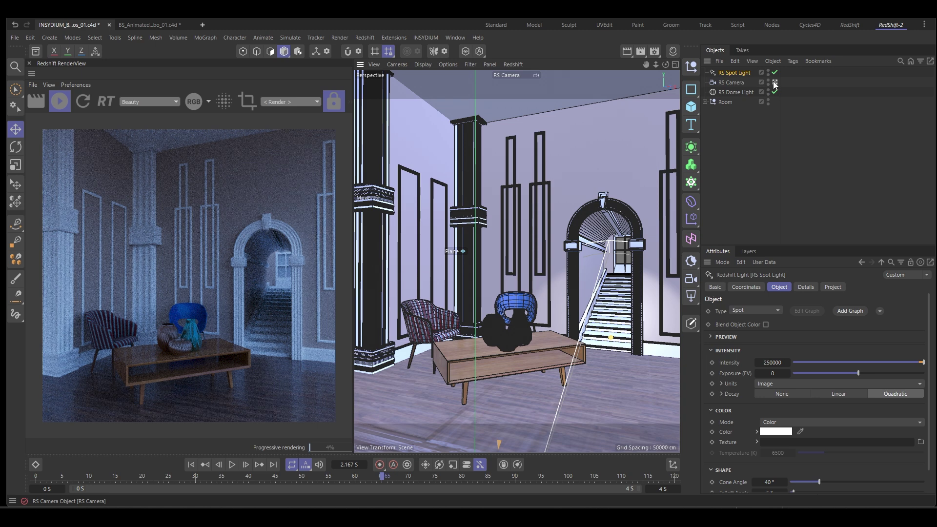
click(675, 65)
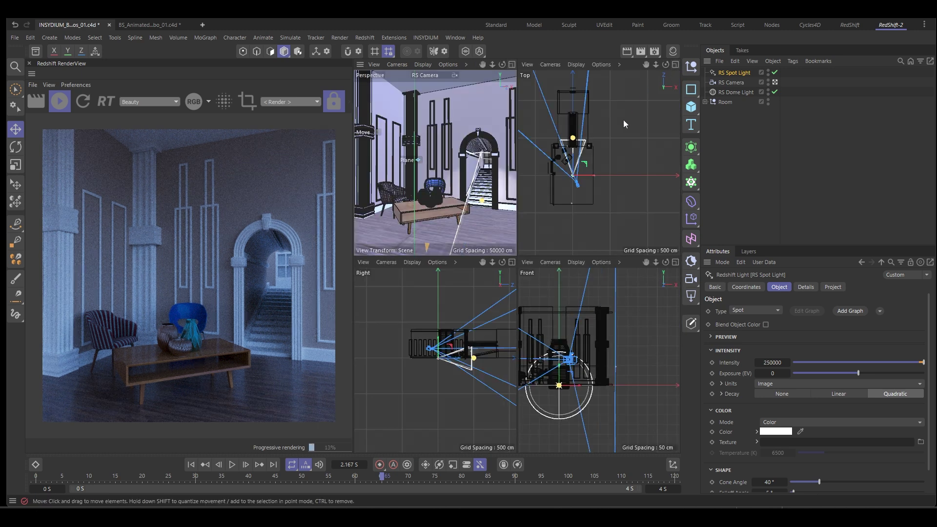
scroll(612, 197, down, 3)
click(600, 198)
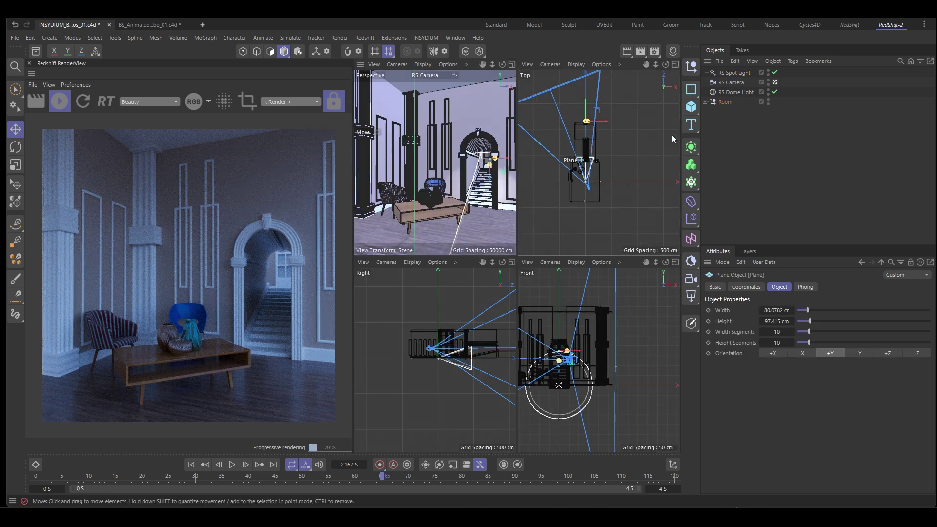
click(723, 76)
click(605, 209)
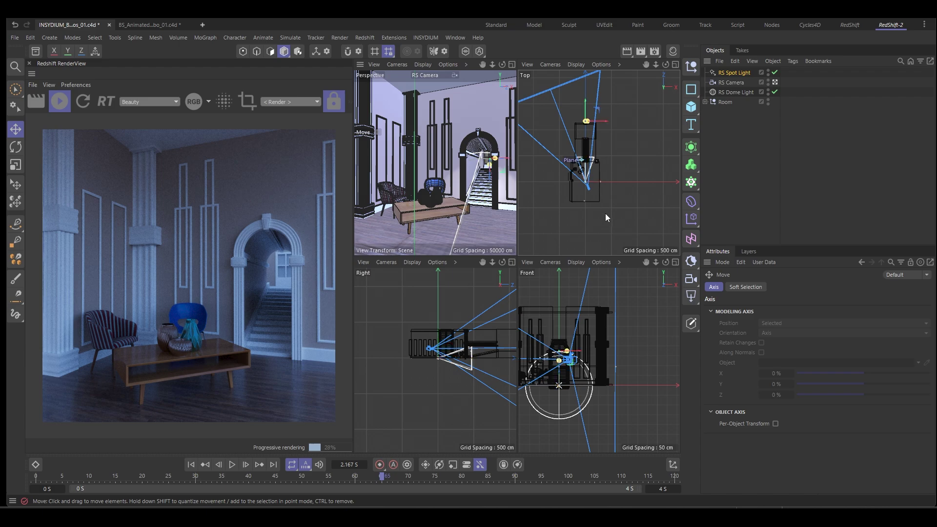
click(725, 73)
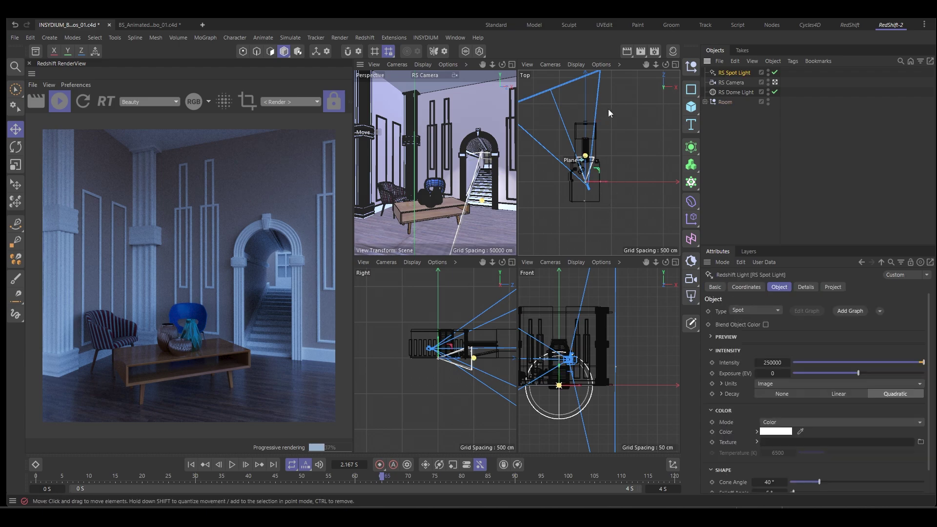
Move the spot light to the right and raise it higher in the room
drag(584, 192, 645, 191)
key(r)
key(e)
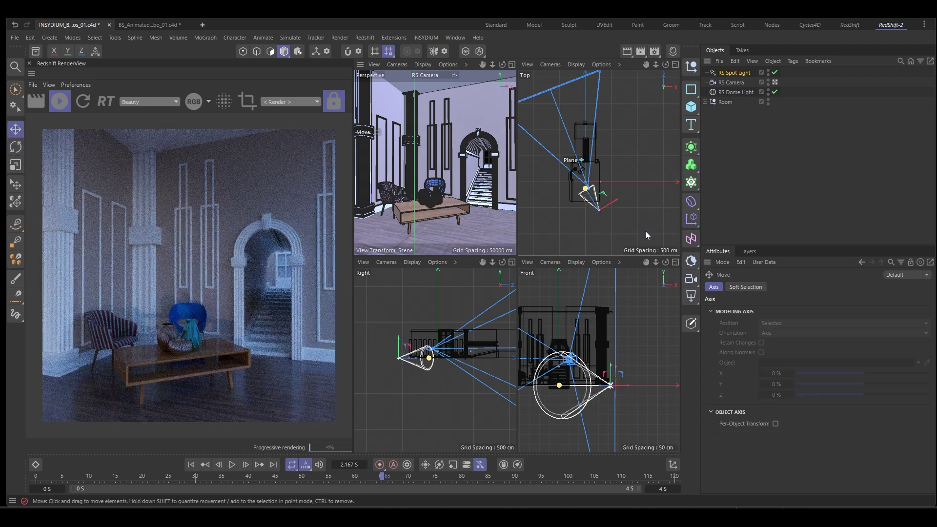
drag(645, 230, 651, 226)
mouse_move(656, 396)
mouse_down()
mouse_move(650, 406)
mouse_move(650, 379)
mouse_up()
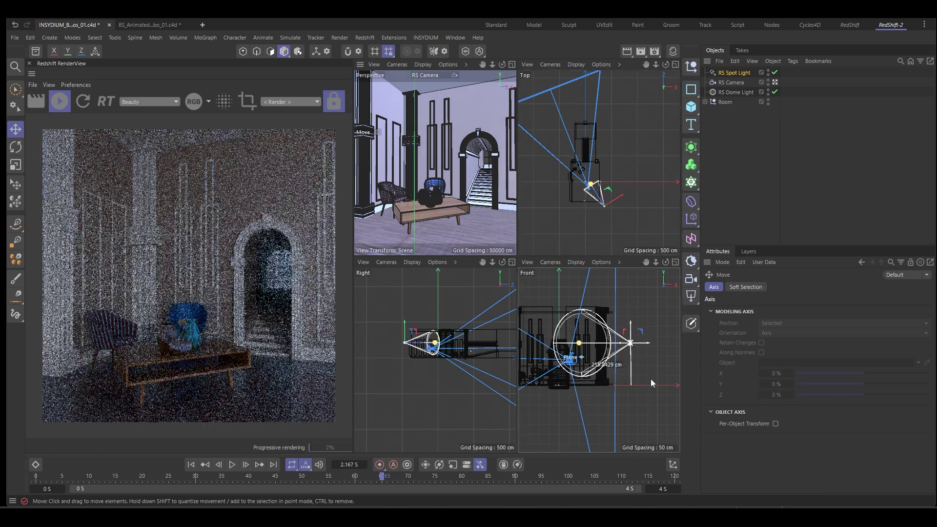
Tilt the spot light's cone in the Front view and enlarge its Attributes panel
key(r)
drag(639, 339, 641, 349)
key(e)
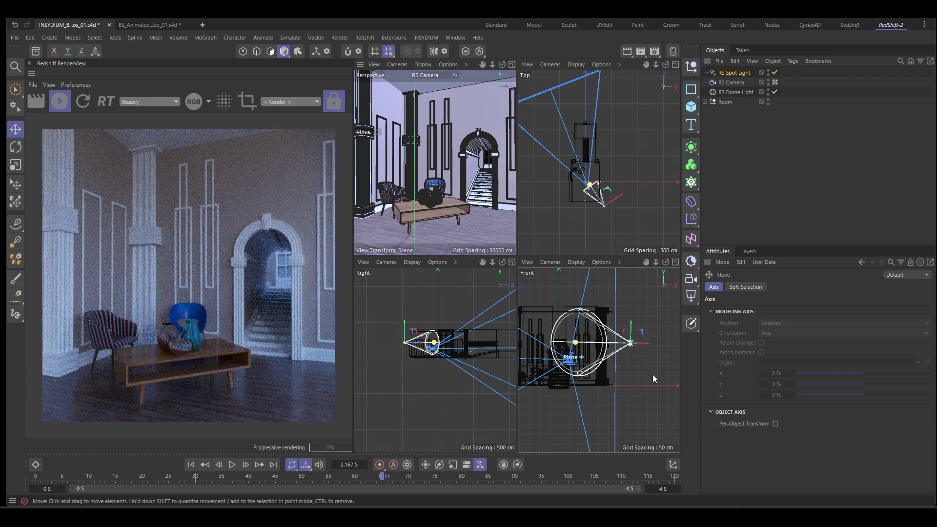
key(r)
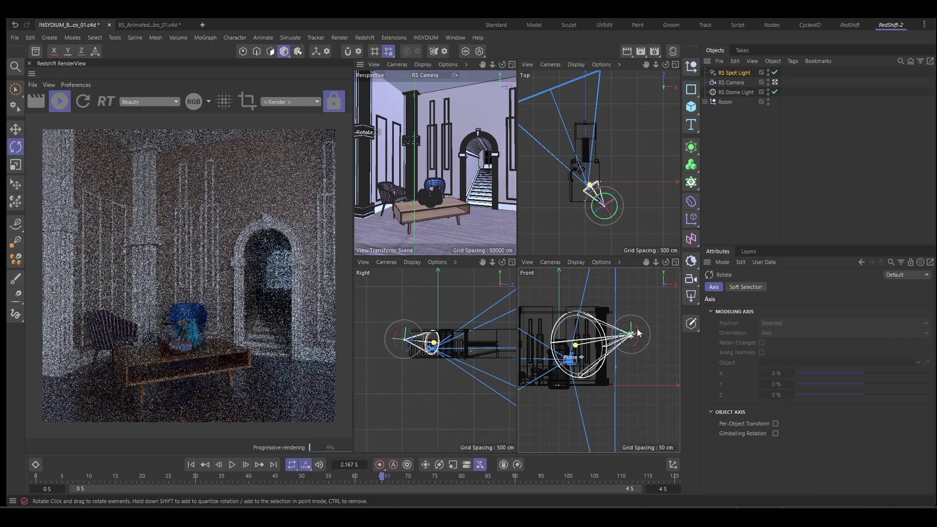
drag(642, 335, 637, 333)
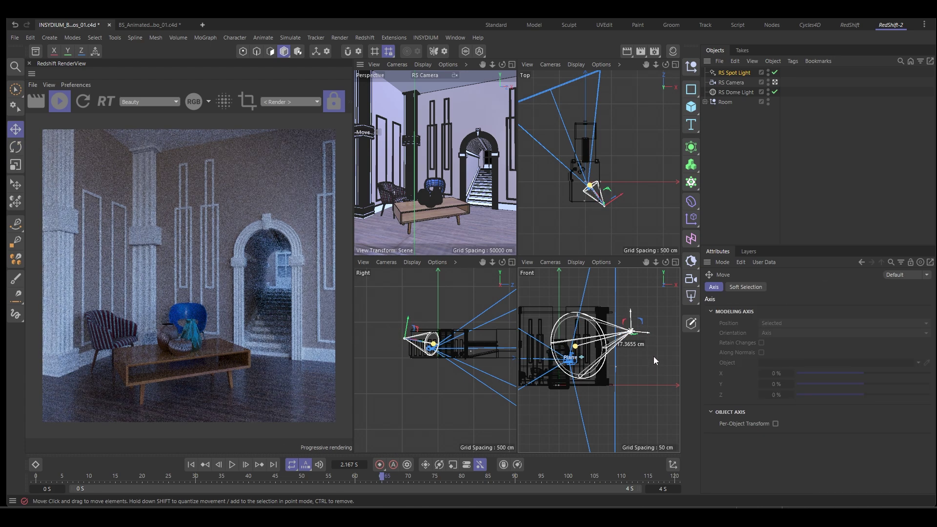
key(e)
click(731, 72)
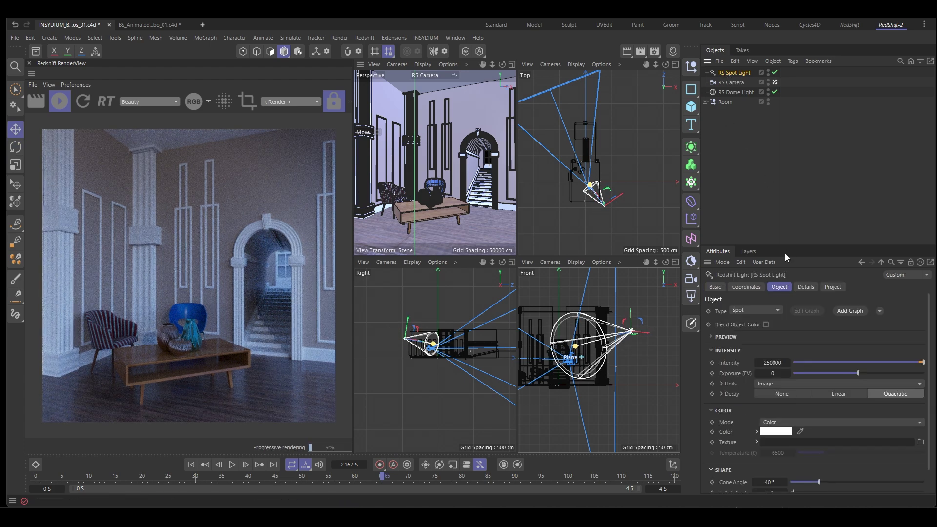
drag(776, 246, 765, 153)
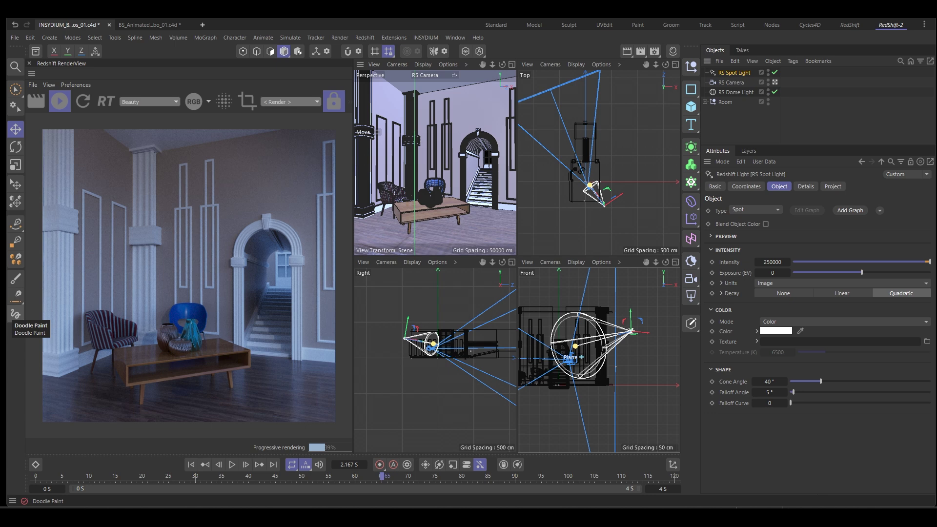
Drop Gobo1_0000.png into the light's Texture field, keeping the image at its original location
right_click(805, 367)
drag(804, 367, 776, 342)
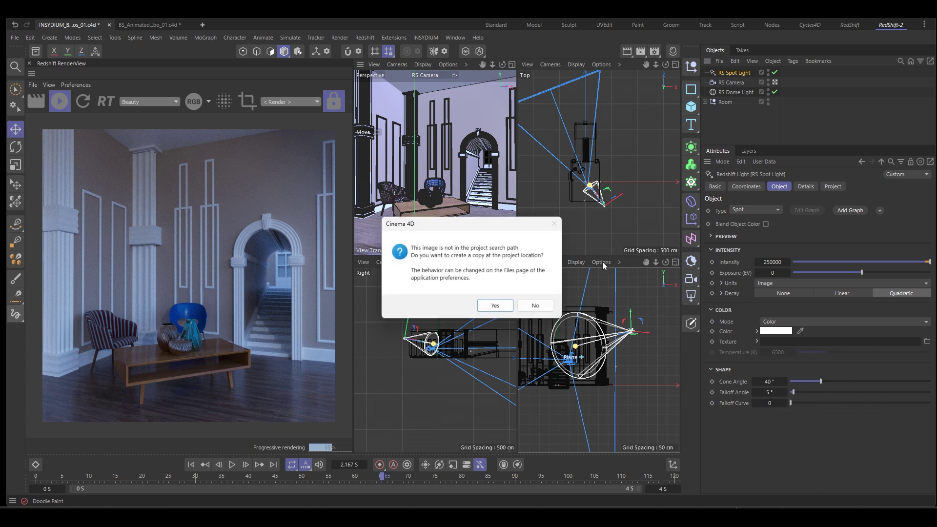
click(535, 305)
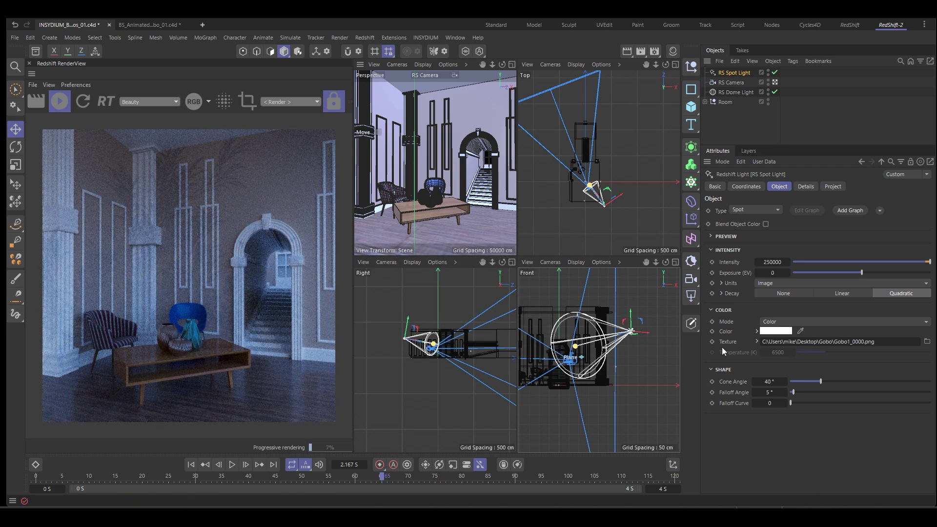
Set the texture animation Mode to Loop and detect frames 0 to 90
click(757, 341)
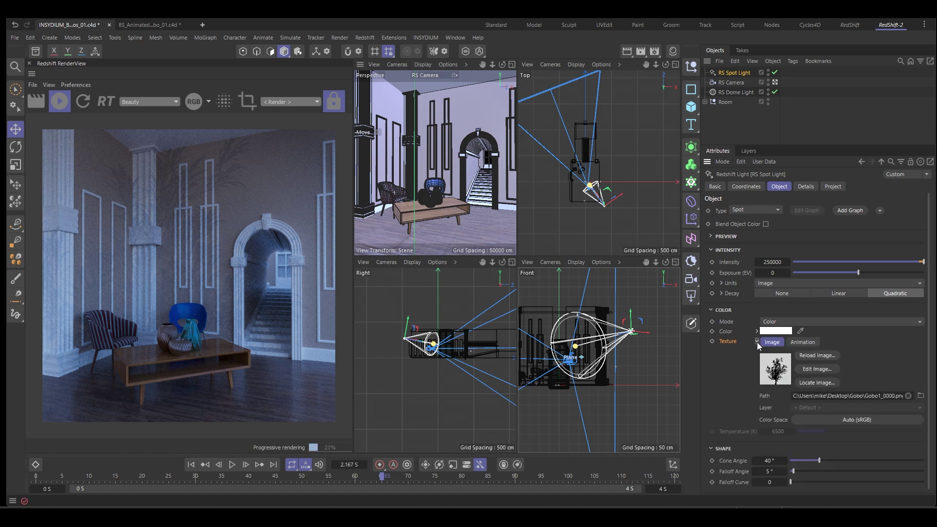
click(806, 339)
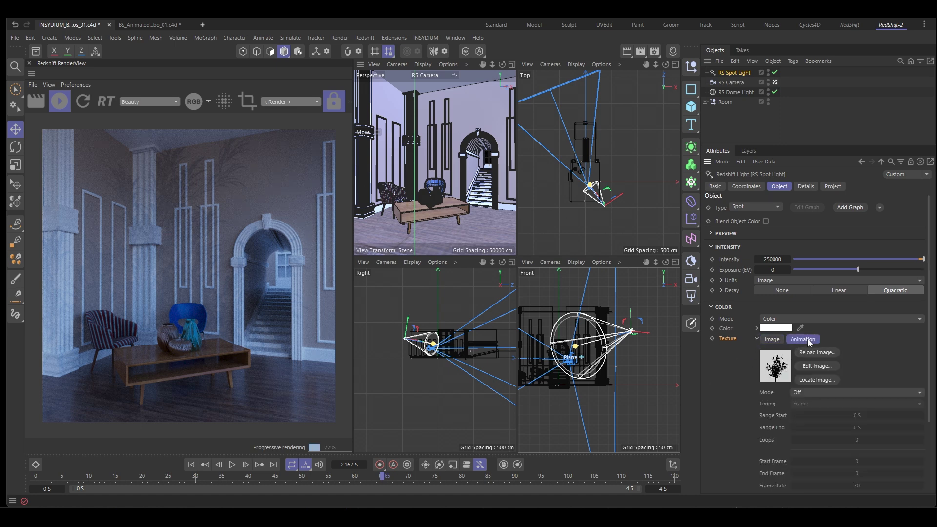
scroll(727, 439, down, 3)
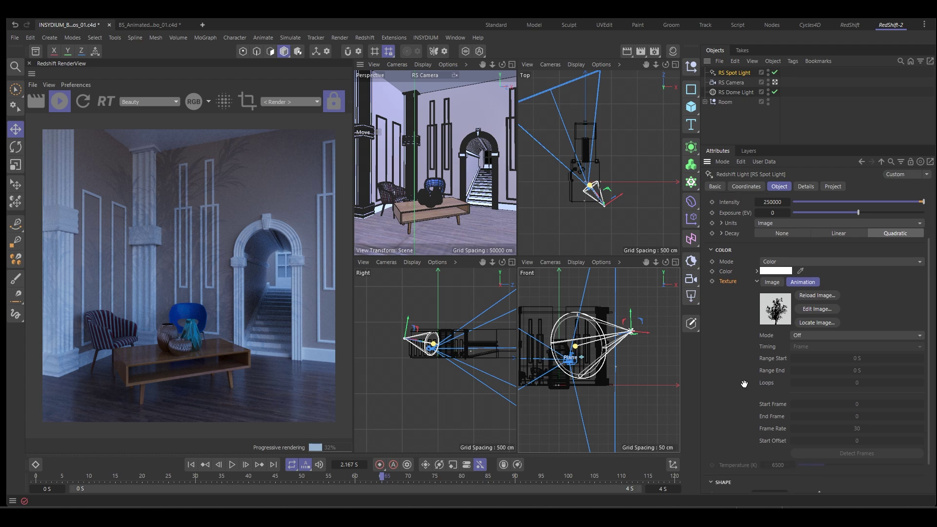
click(818, 336)
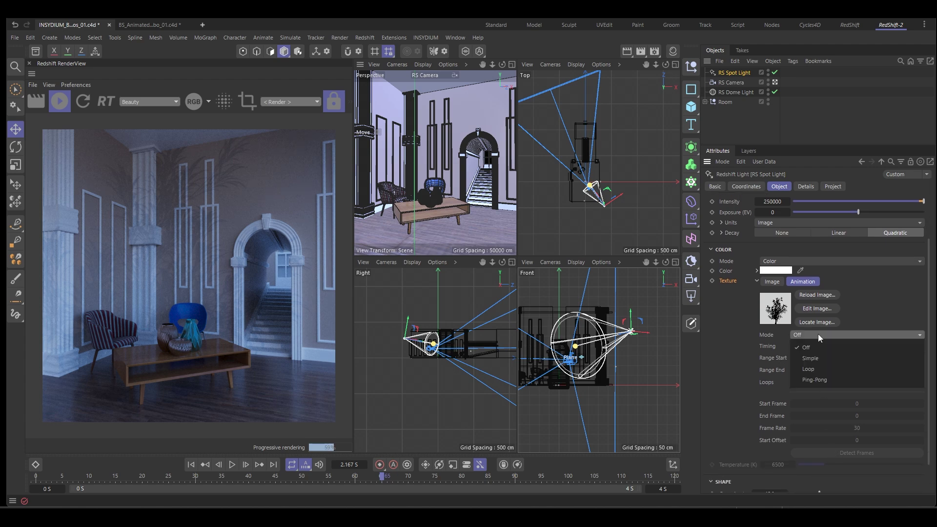
click(819, 370)
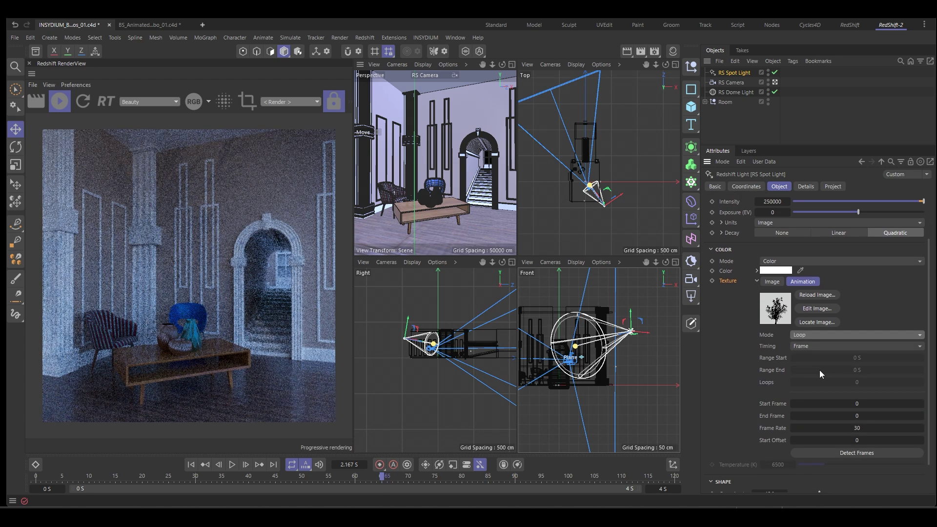
click(845, 454)
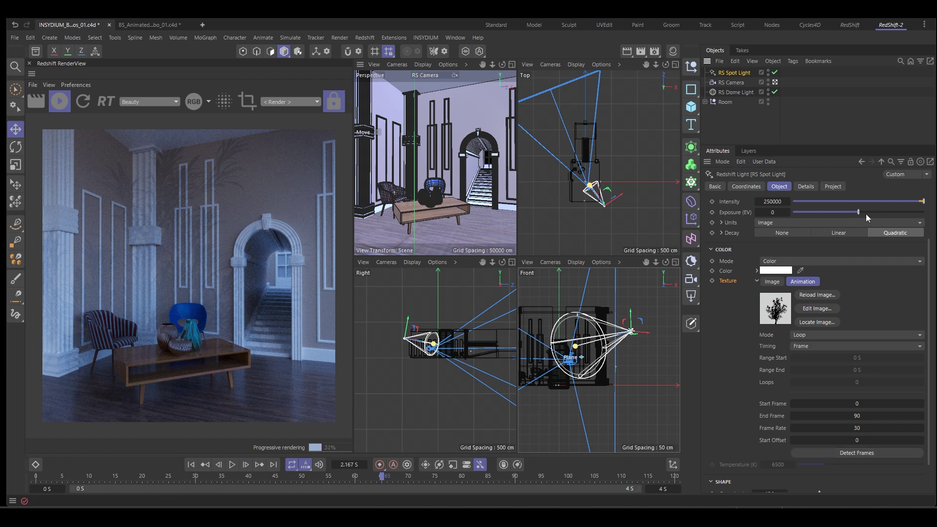
Raise the spot light's exposure to 1.593 and widen its cone angle to 49.1°
drag(859, 212, 869, 213)
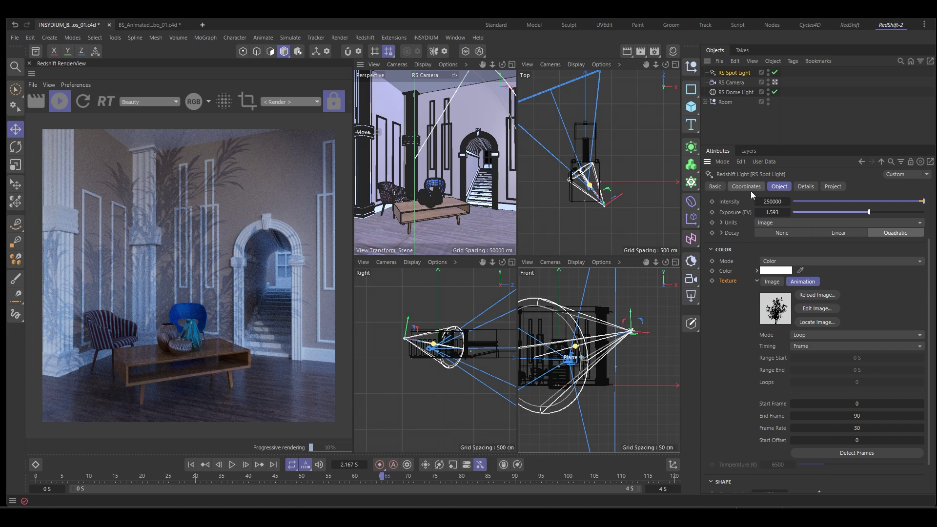
click(769, 189)
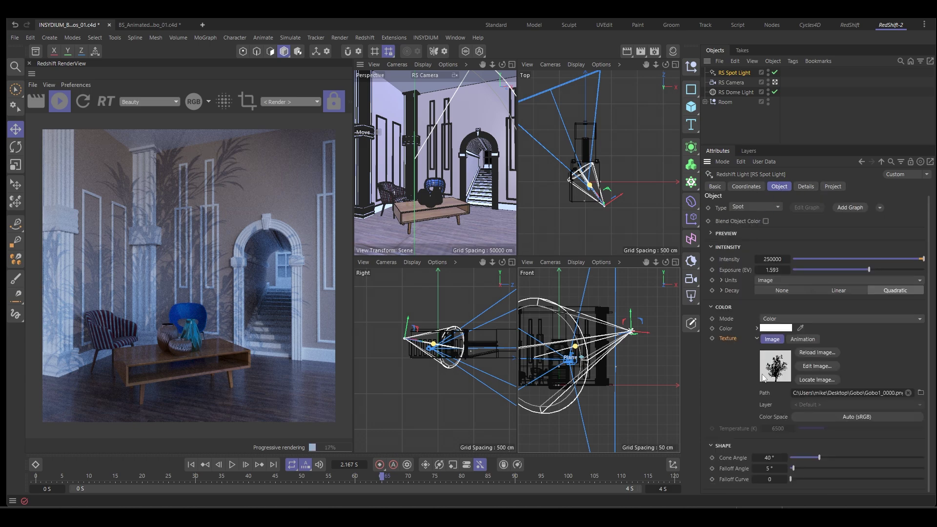
drag(816, 455, 828, 455)
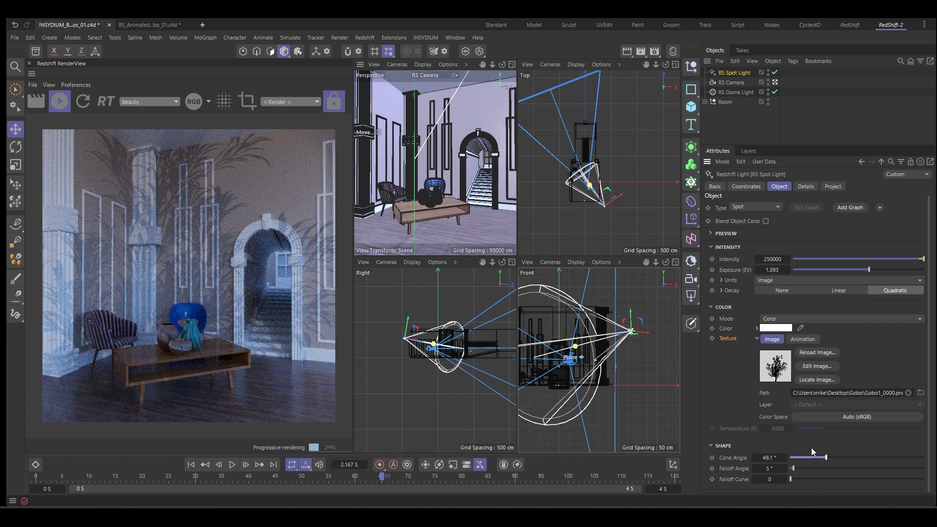
scroll(727, 421, up, 1)
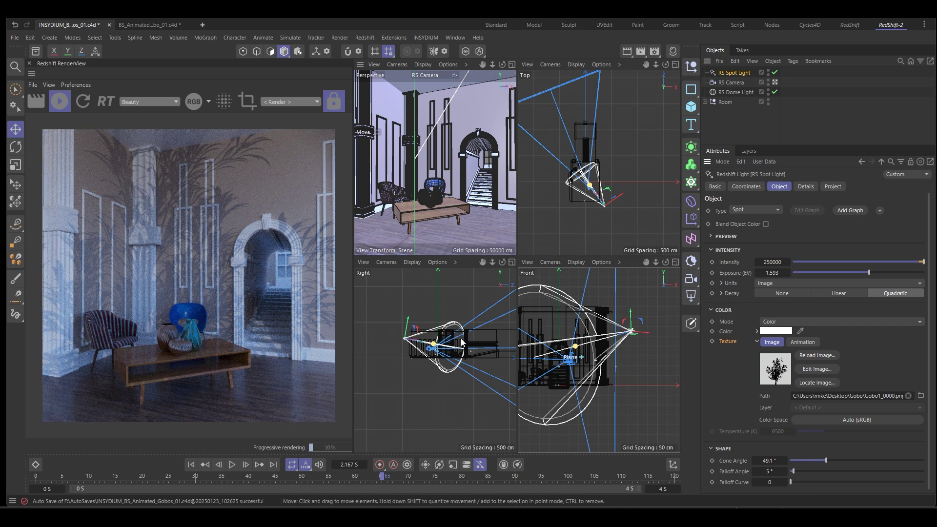
Set the spot light's Shadow Softness in the Details tab to 5, trying 15 and 8 first
click(805, 187)
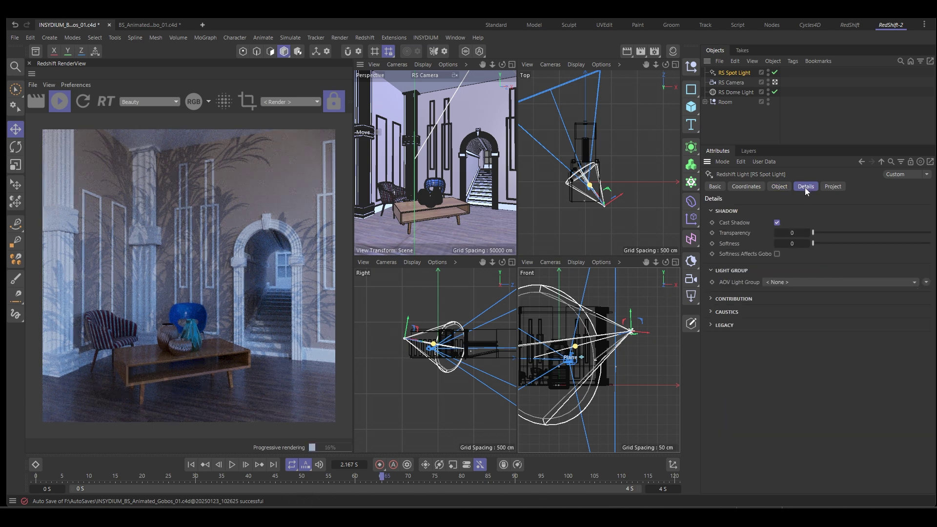
double_click(793, 244)
text(15)
key(Return)
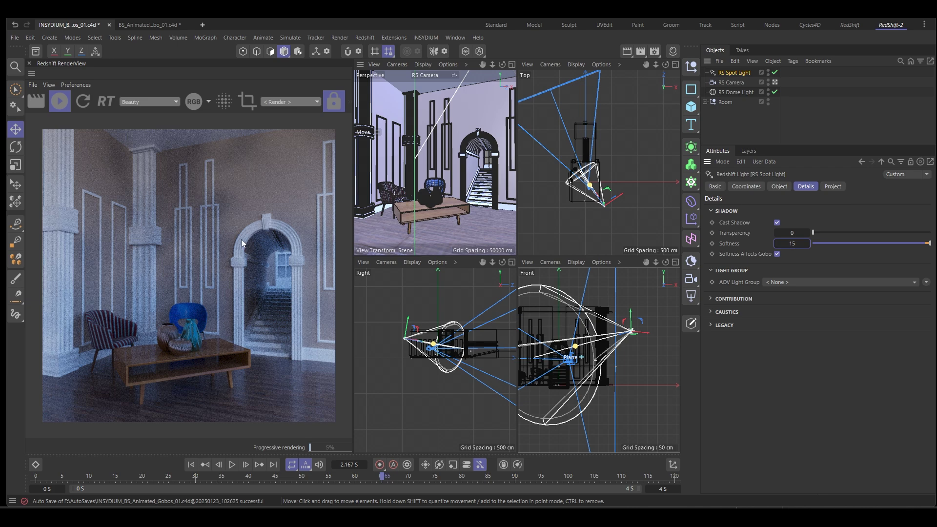
double_click(792, 244)
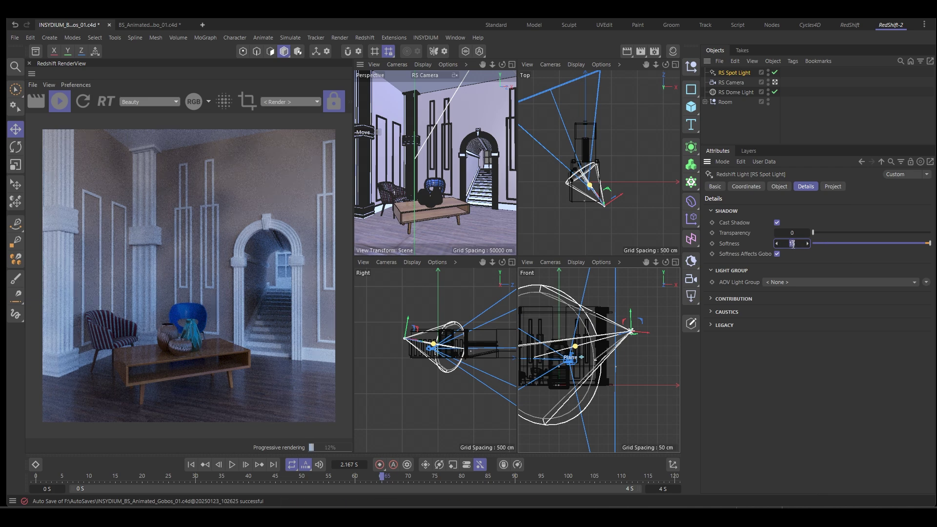
text(8)
key(Return)
double_click(802, 244)
text(5)
key(Return)
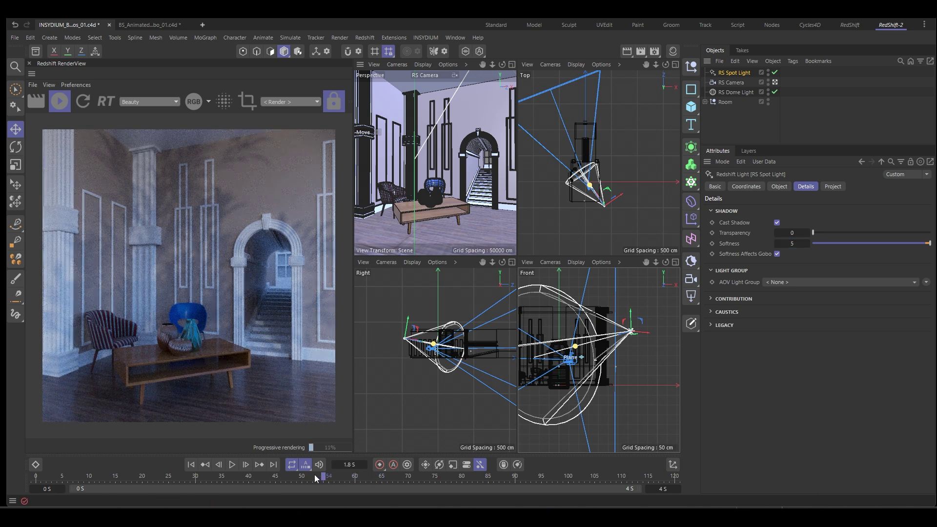
Scrub and play the timeline to preview the looping tree shadow
click(199, 476)
click(57, 477)
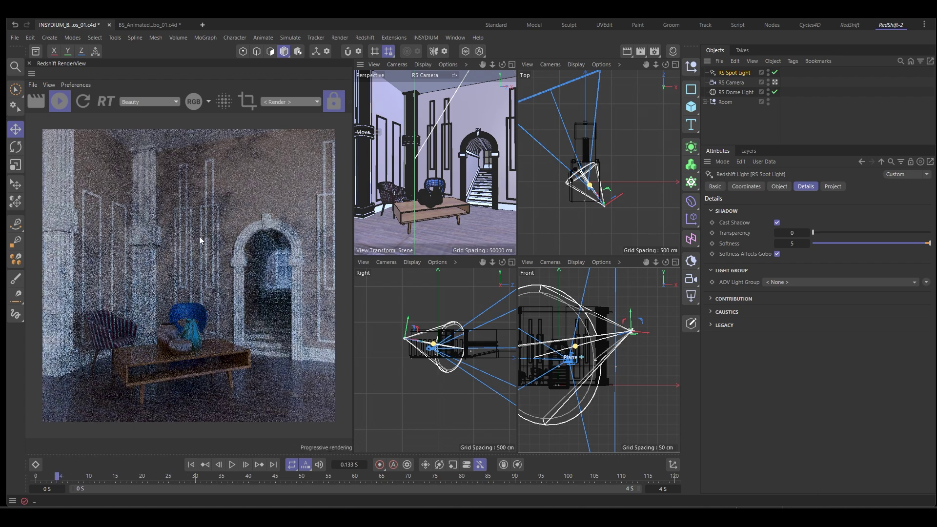
click(232, 465)
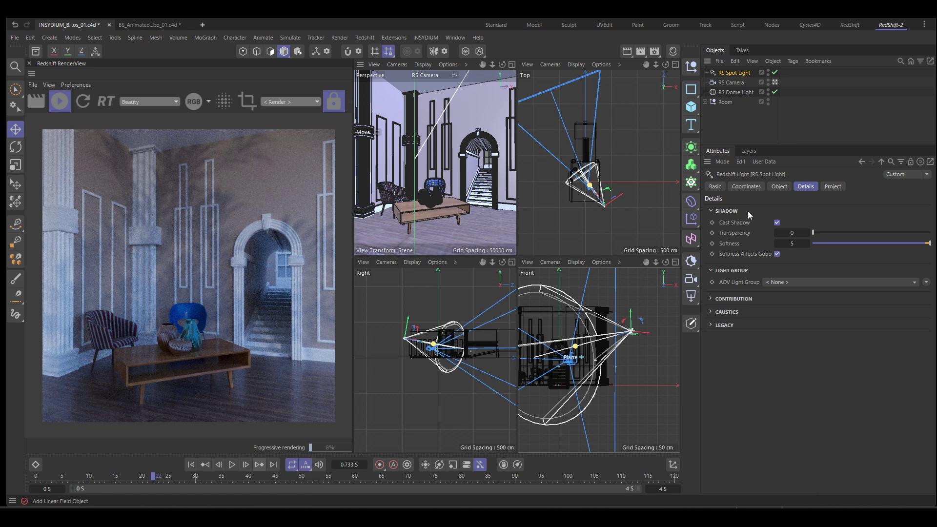
click(784, 186)
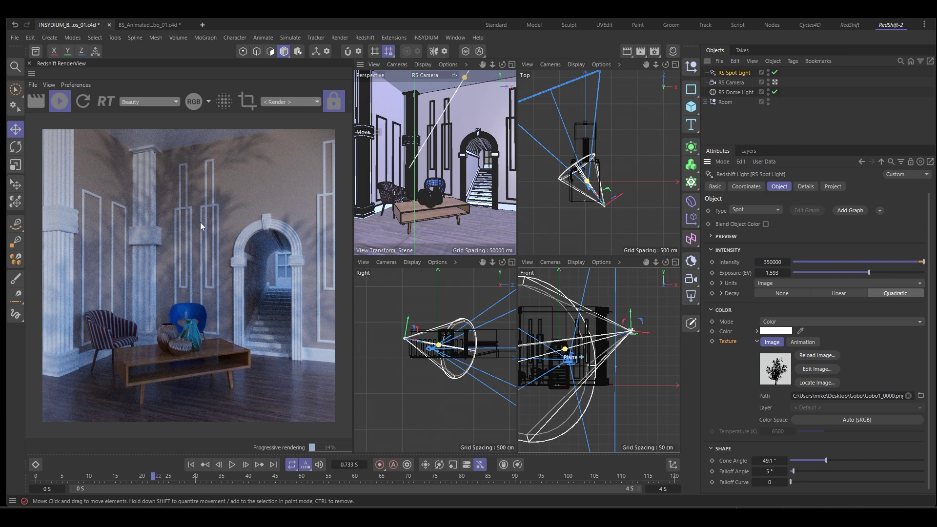
click(232, 464)
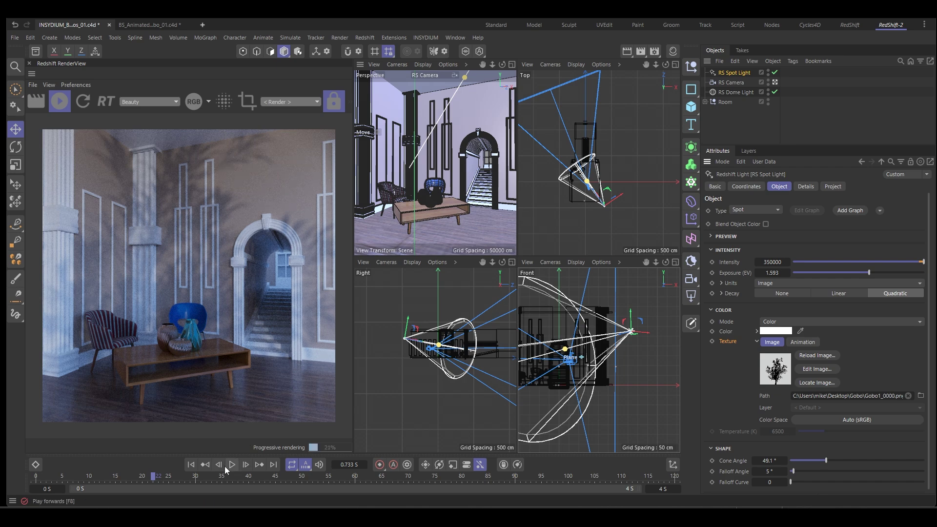
click(231, 465)
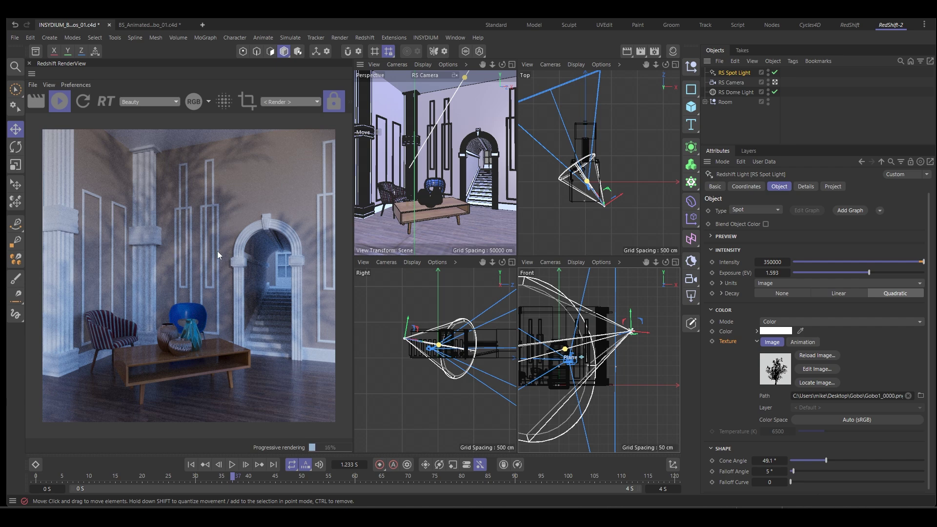
In the gobo source file, enable the layer toggles to make the striped Cloner visible
click(145, 26)
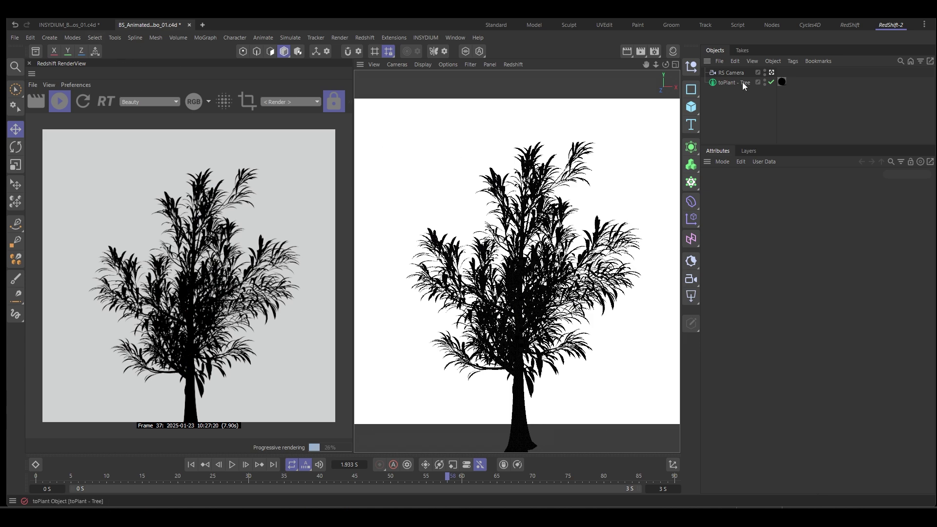
click(748, 150)
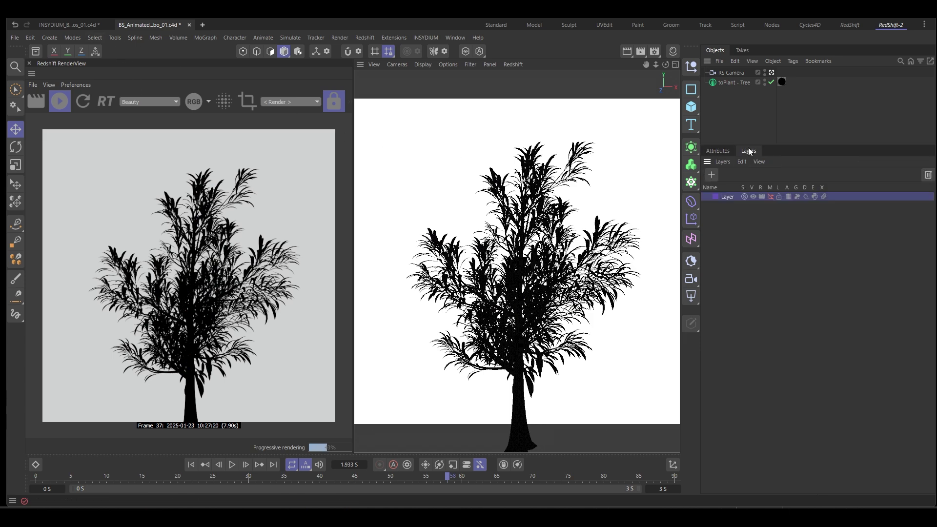
click(770, 197)
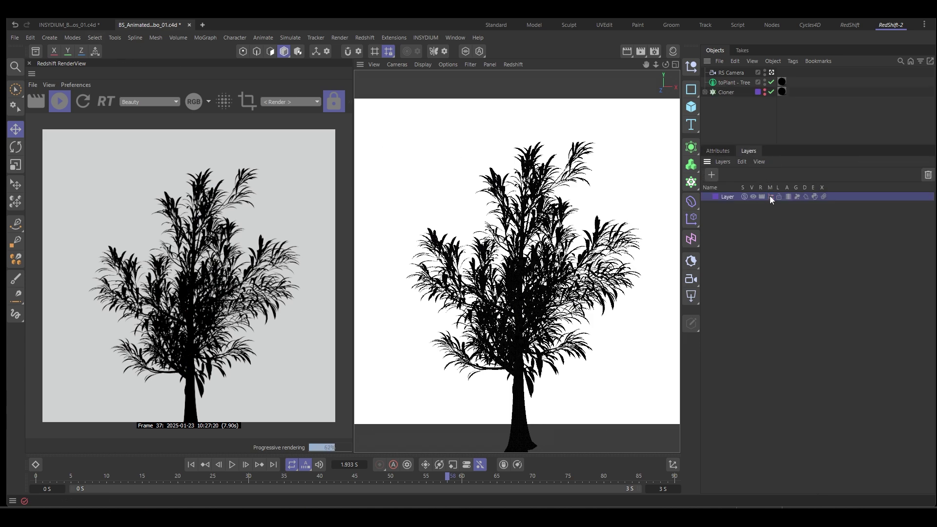
click(763, 91)
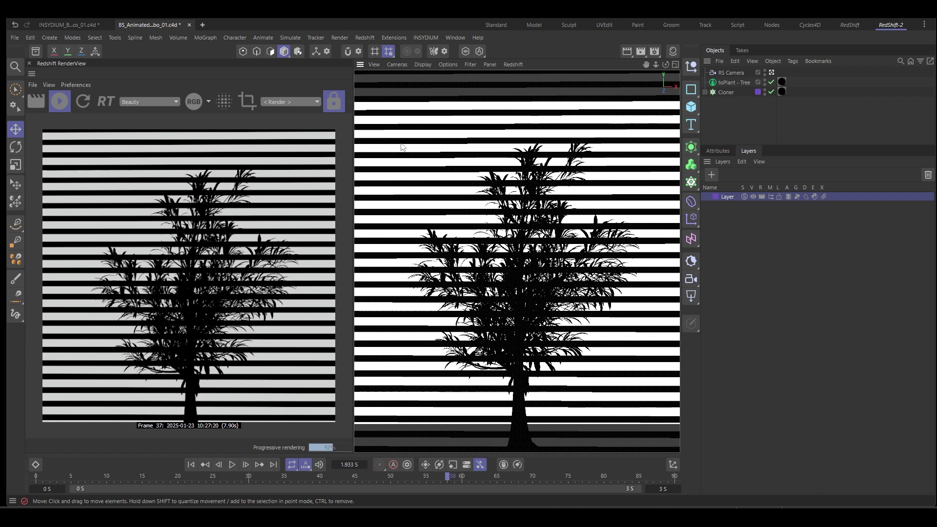
Back in the room scene, maximise the Perspective view and orbit to a new angle
click(70, 25)
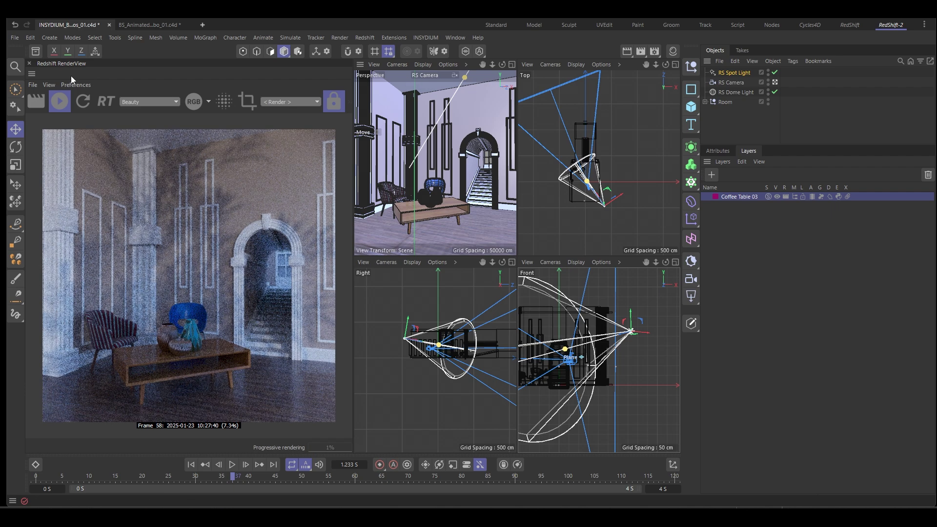
middle_click(409, 128)
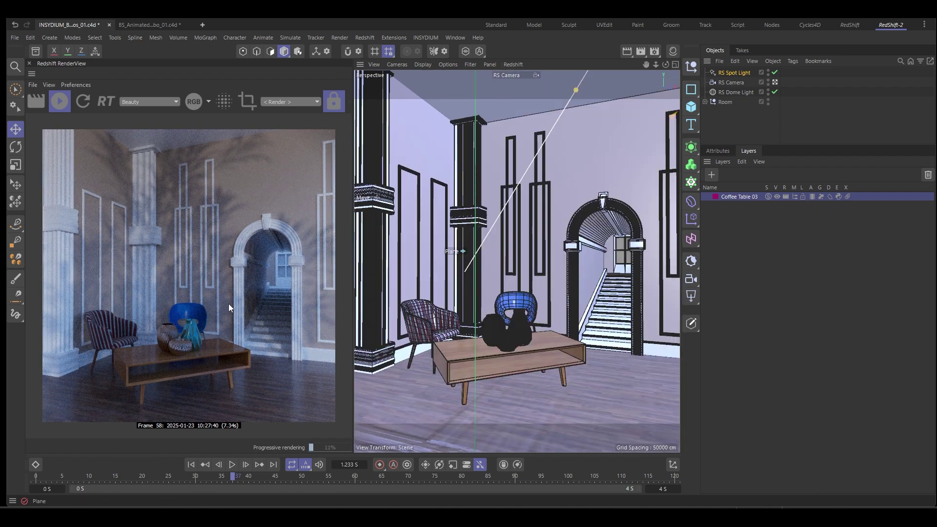
alt+drag(459, 271, 575, 288)
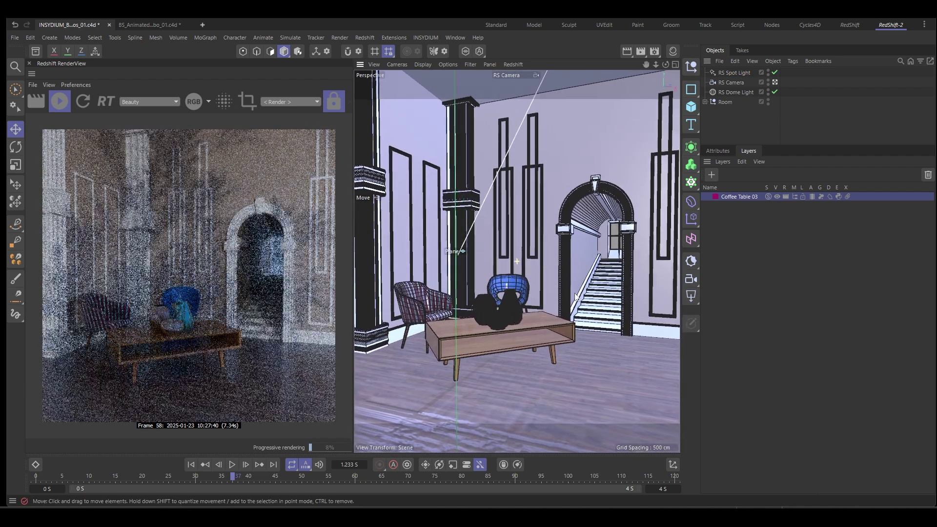